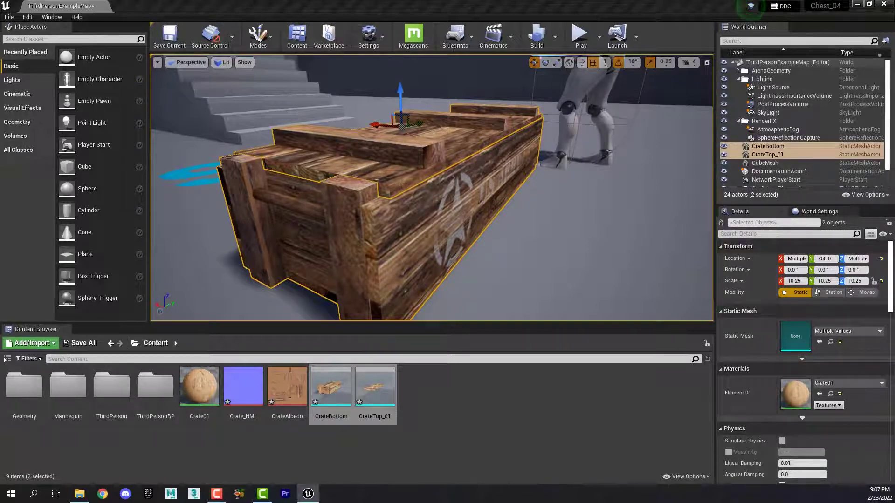
- Select the CrateTop_01 lid and add a new Level Sequence named OPentop
click(403, 125)
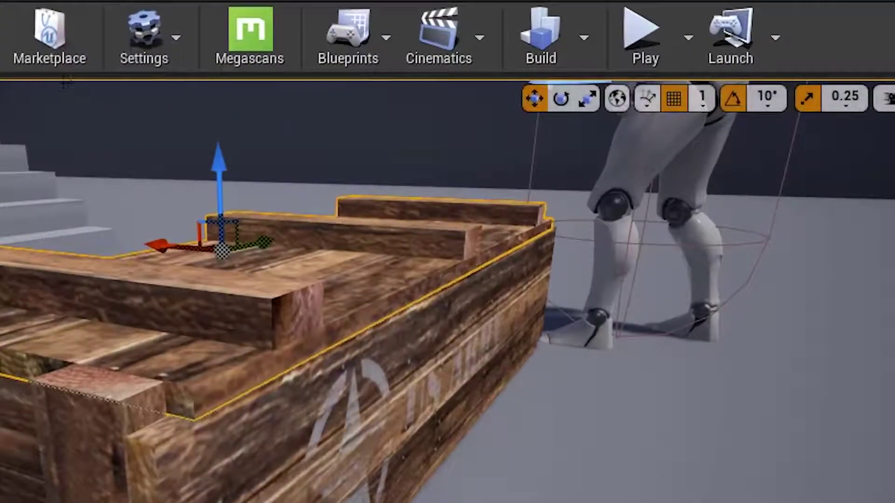
click(475, 32)
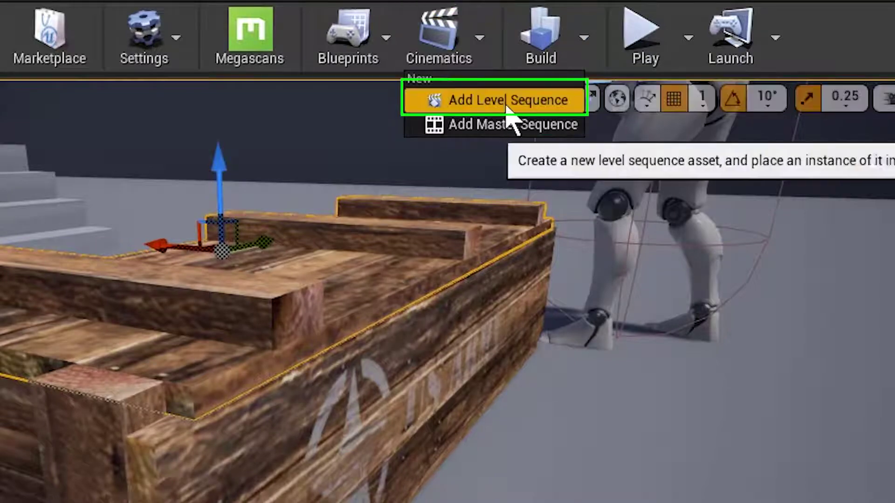
click(513, 107)
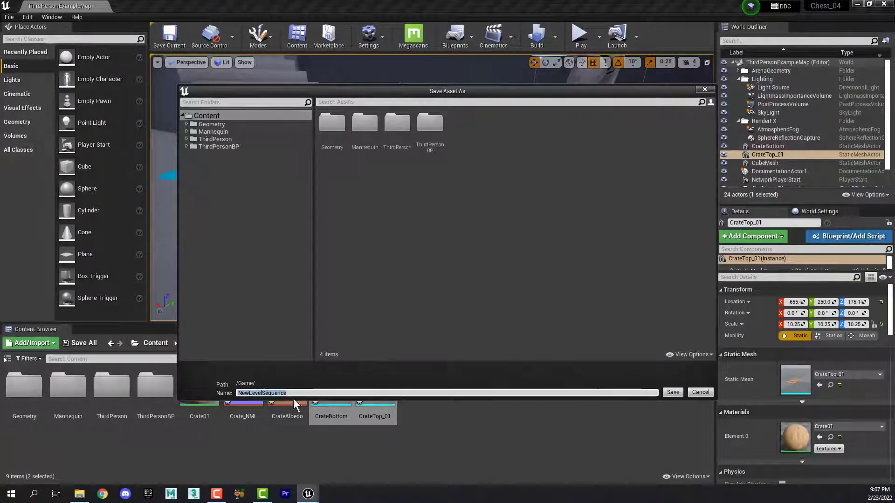
text(OP)
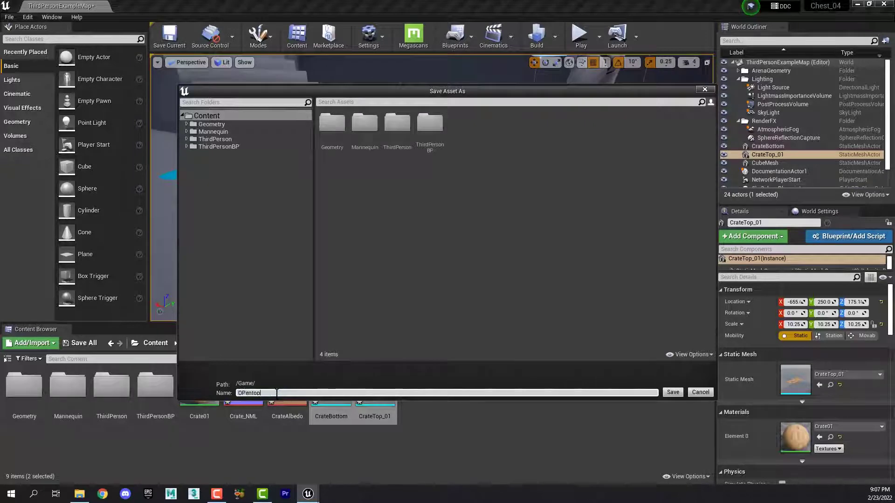
text(entop)
- Save the OPentop sequence and dock the Sequencer beside the Content Browser
click(672, 392)
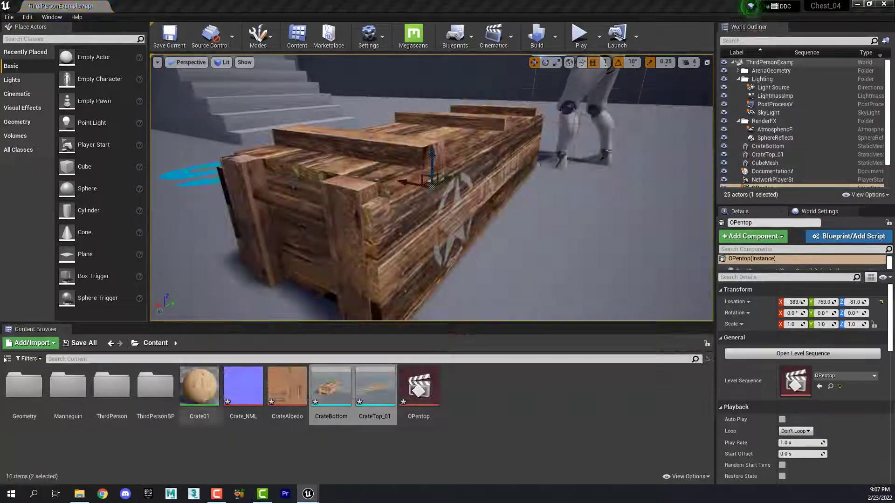
drag(458, 253, 503, 225)
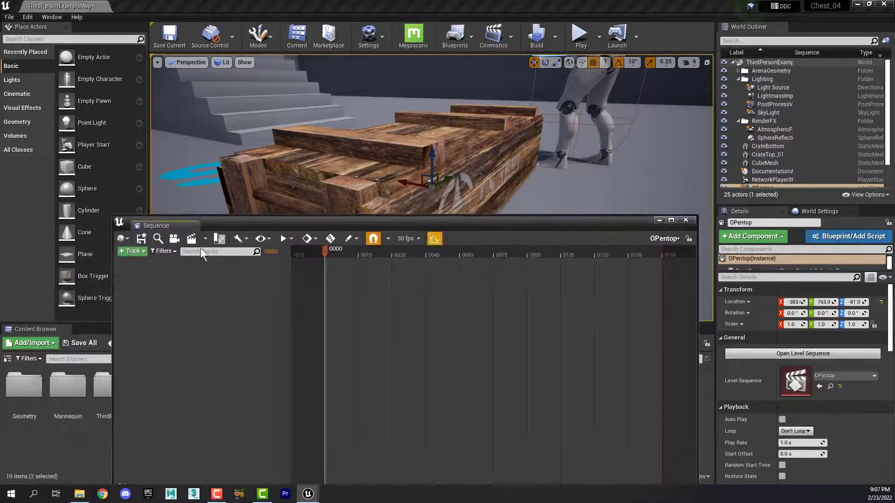
drag(182, 229, 116, 330)
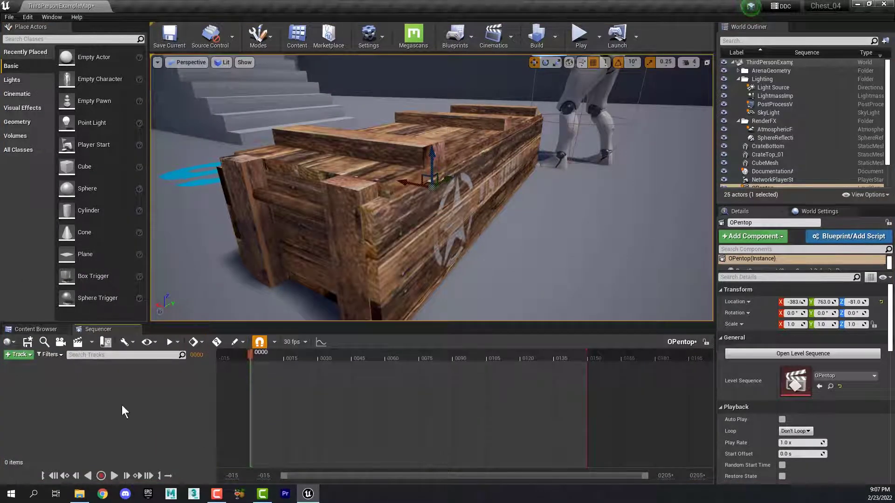
- Add CrateTop_01 to the sequence as an actor track
click(29, 353)
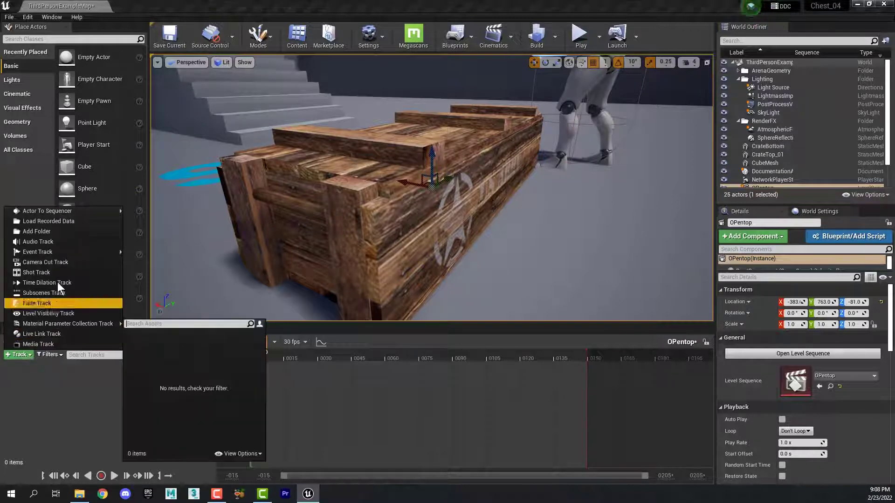
mouse_move(69, 209)
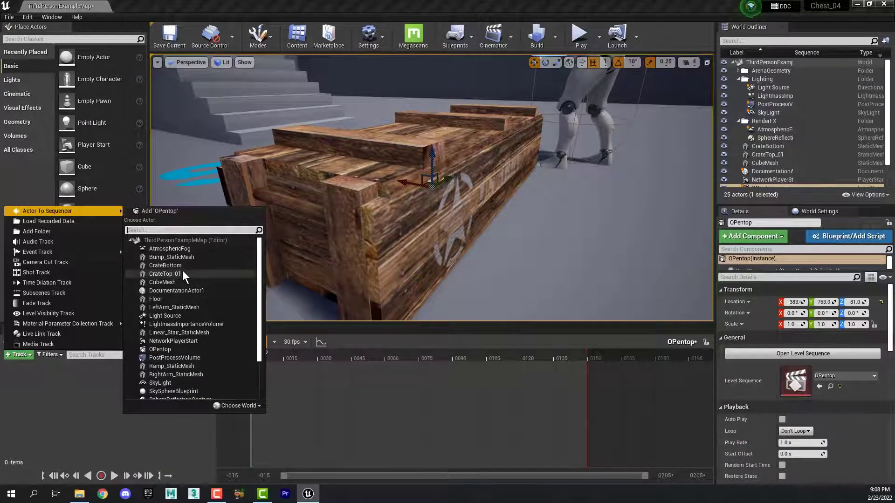
click(187, 273)
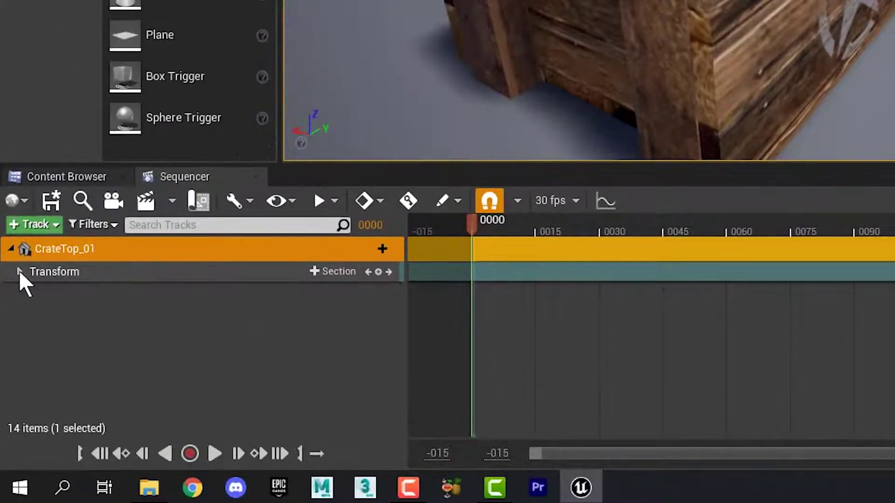
- Key the lid's Transform Pitch rotation at 0.0 on frame 0000, then move the playhead to frame 0019
click(20, 272)
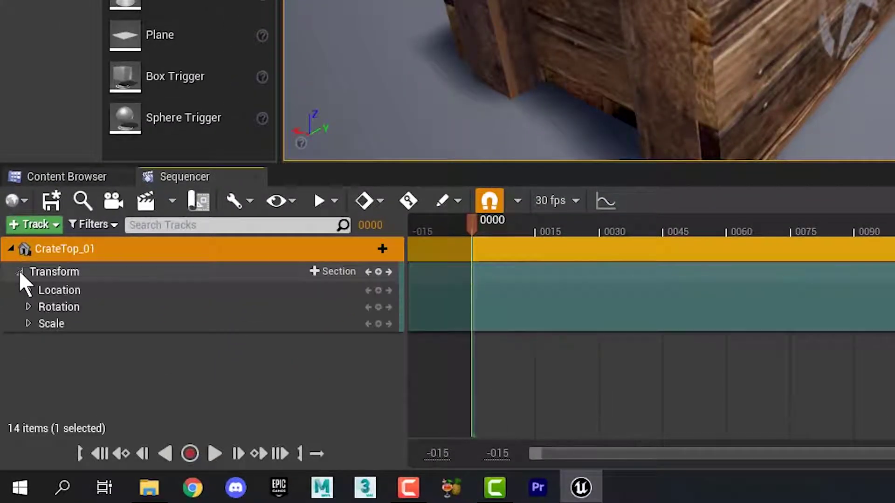
click(28, 307)
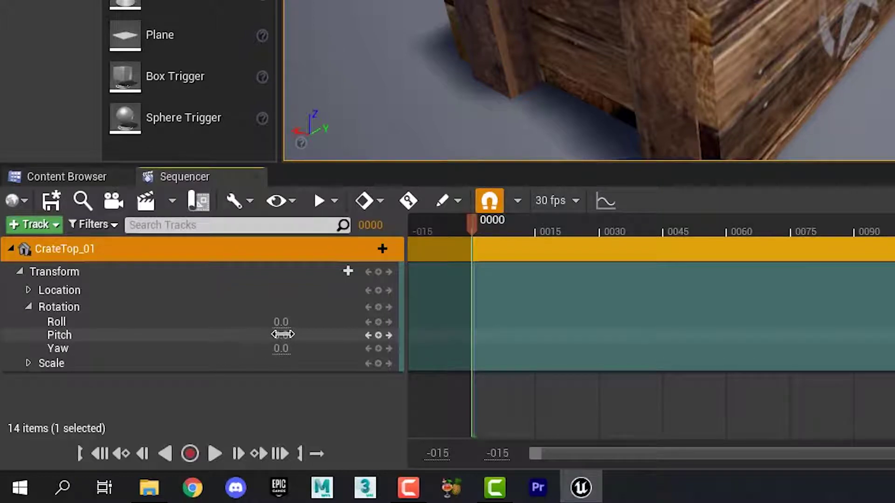
drag(280, 334, 398, 342)
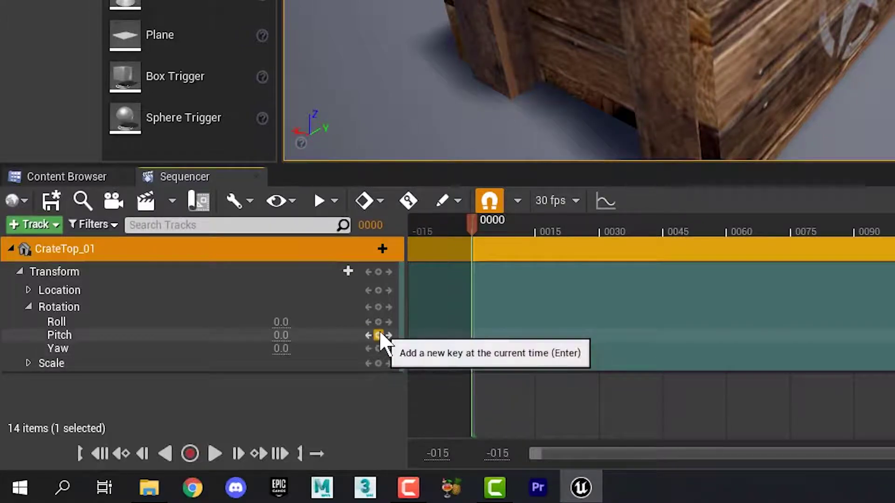
click(378, 335)
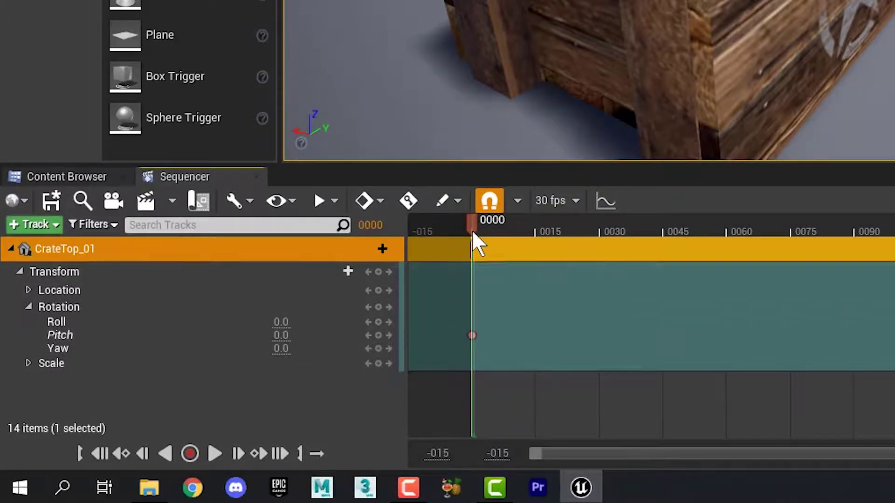
drag(469, 231, 555, 229)
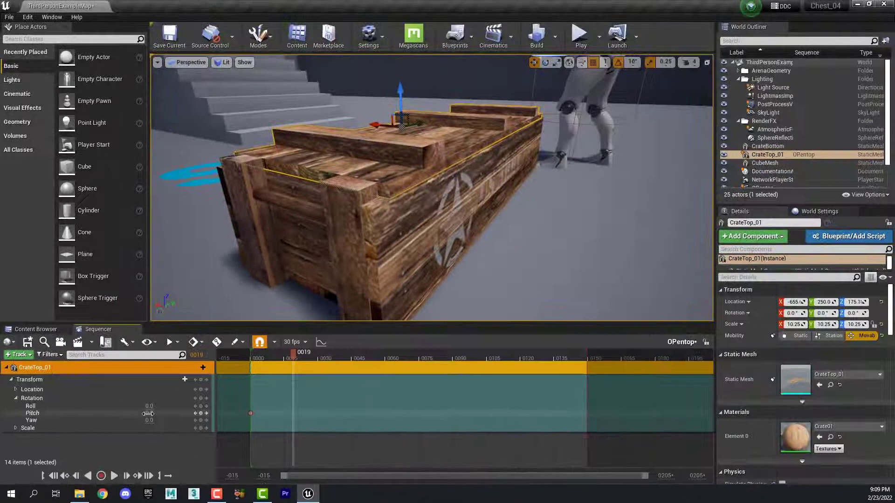
- Key the lid's Pitch at -127.738846 on frame 0019 and preview the opening from frame 0000
drag(149, 413, 103, 414)
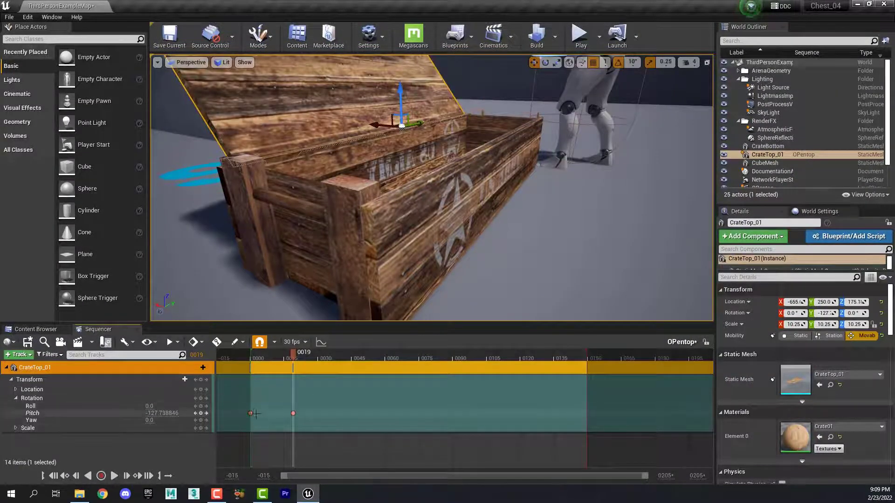
drag(295, 350, 252, 356)
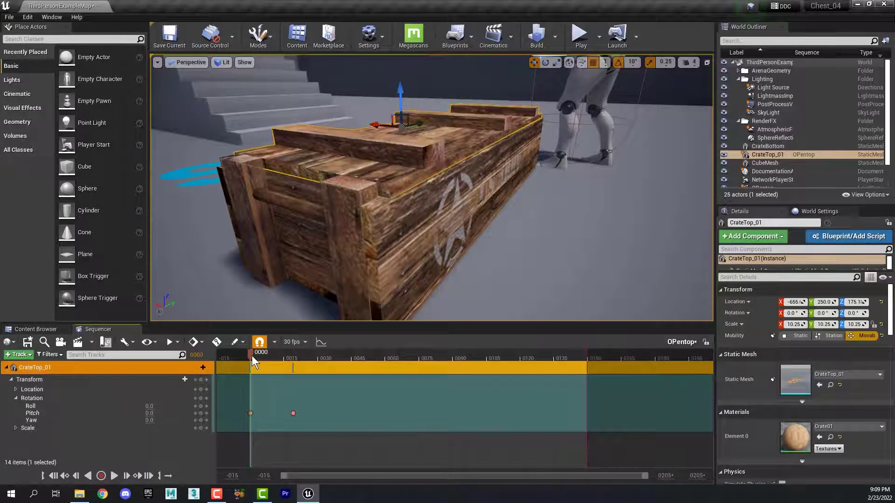
click(113, 476)
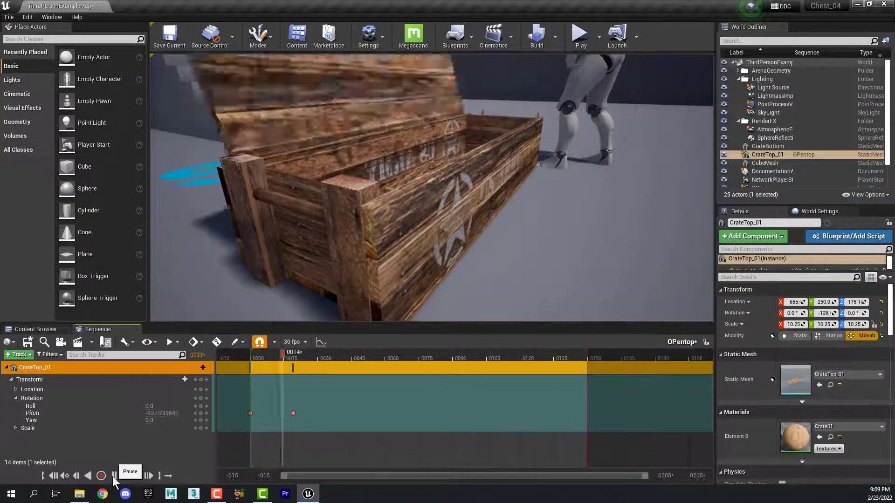
click(113, 476)
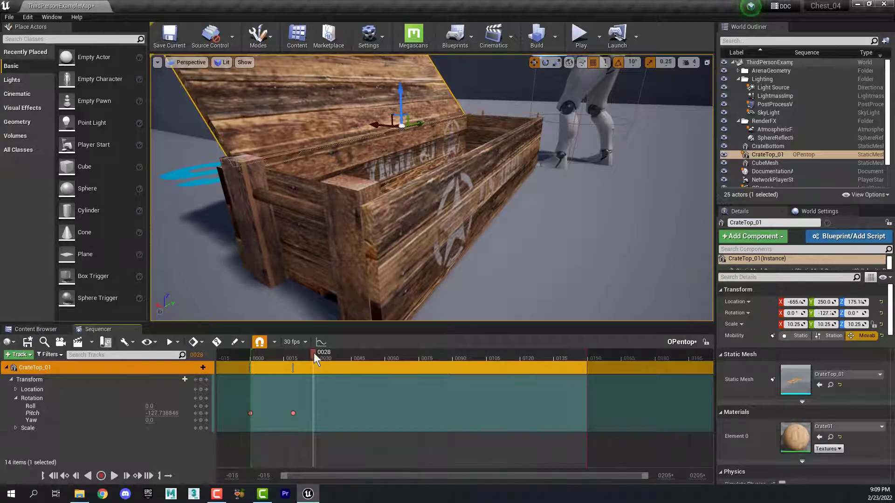
- Adjust the second Pitch key and end the playback range at frame 0019
click(293, 414)
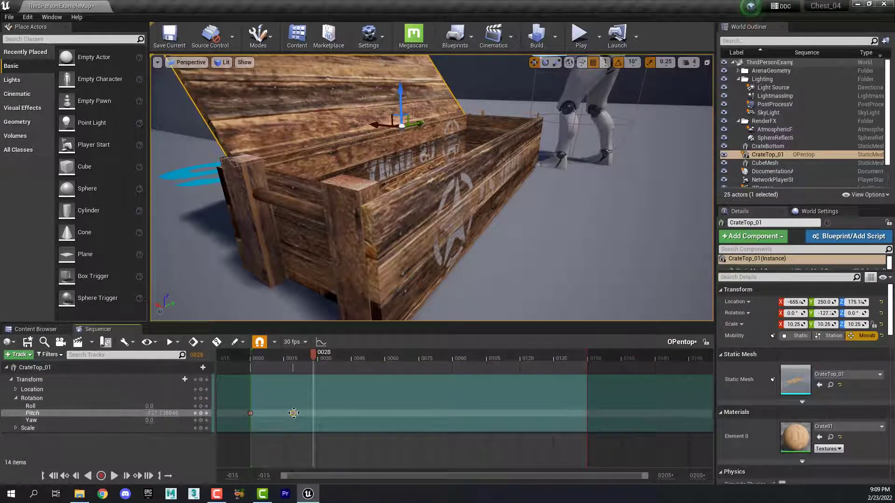
mouse_move(293, 414)
mouse_down()
mouse_move(281, 414)
mouse_move(294, 414)
mouse_up()
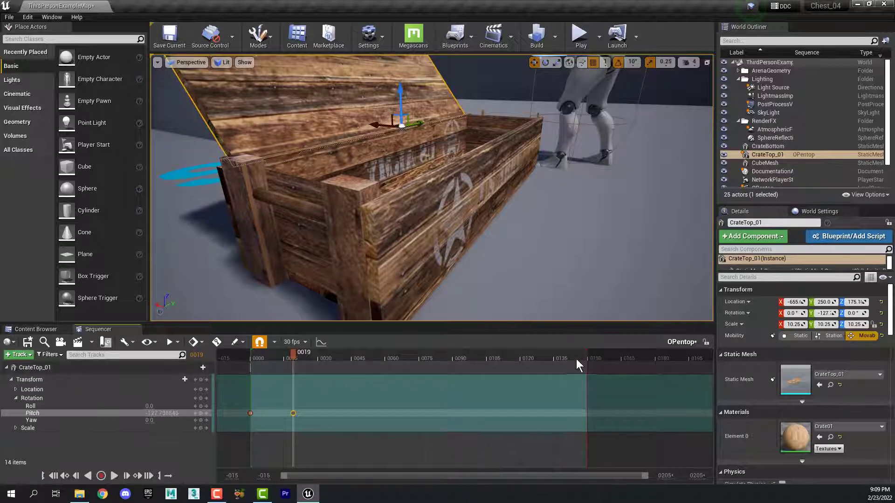
mouse_move(587, 356)
mouse_down()
mouse_move(506, 356)
mouse_move(414, 373)
mouse_move(322, 401)
mouse_move(296, 431)
mouse_up()
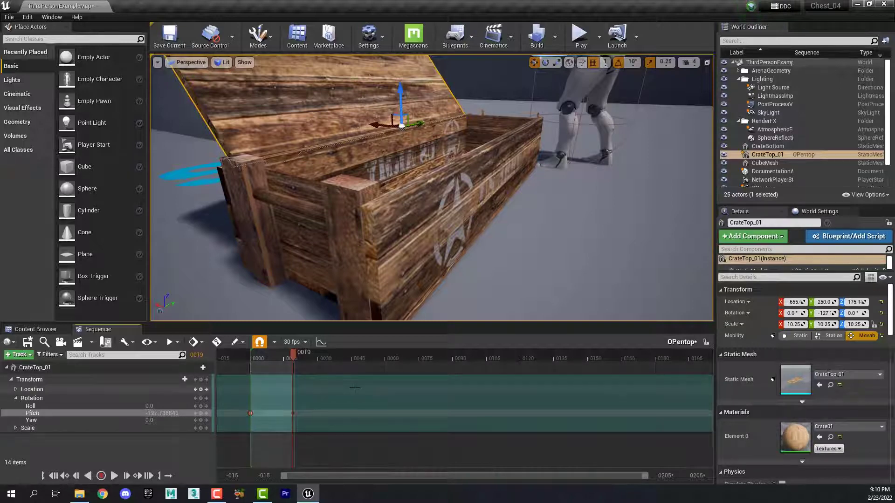
- In the lid section's Properties, set When Finished to Keep State
right_click(355, 389)
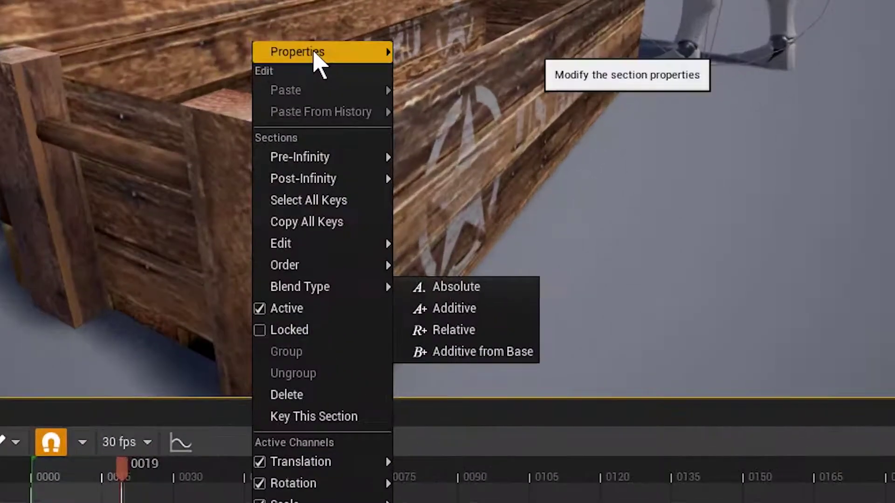
mouse_move(384, 157)
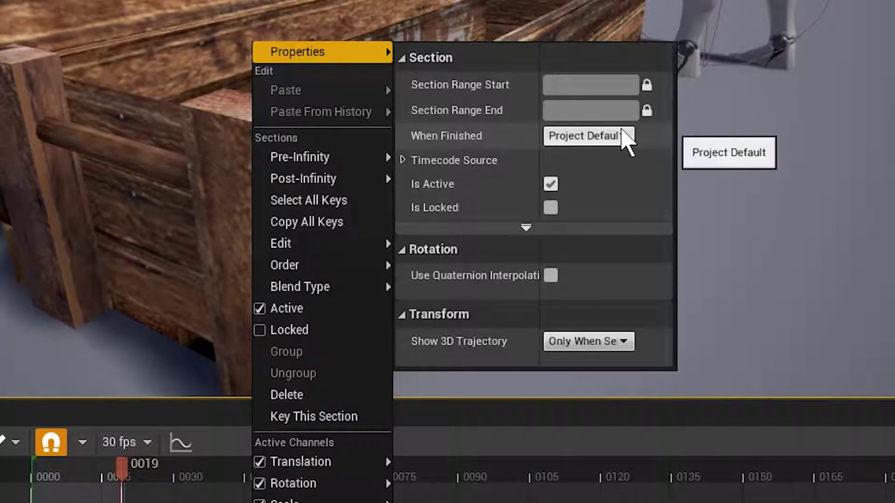
click(629, 131)
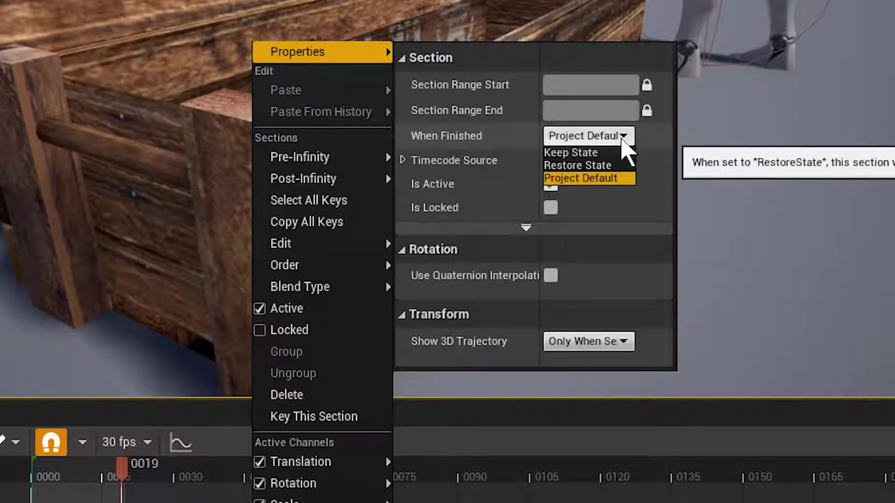
click(596, 154)
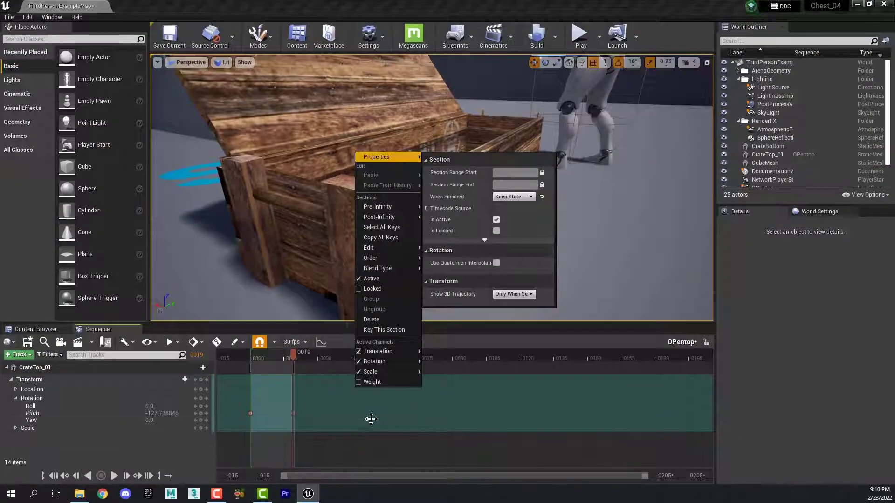
click(371, 419)
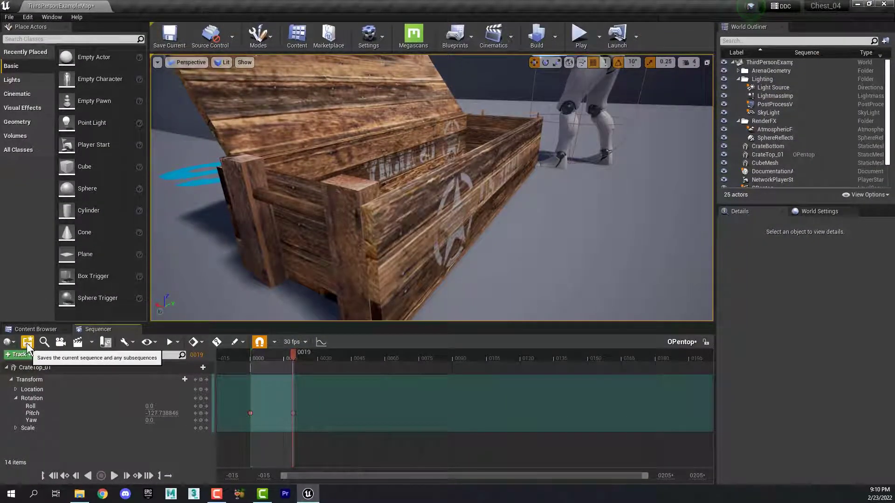
- Save OPentop, reset the playhead to frame 0000, and switch back to the Content Browser
click(27, 346)
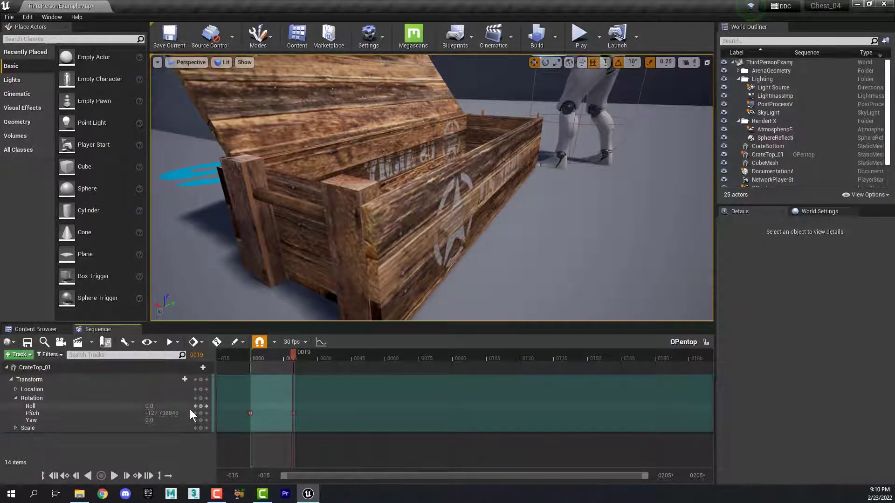
click(46, 329)
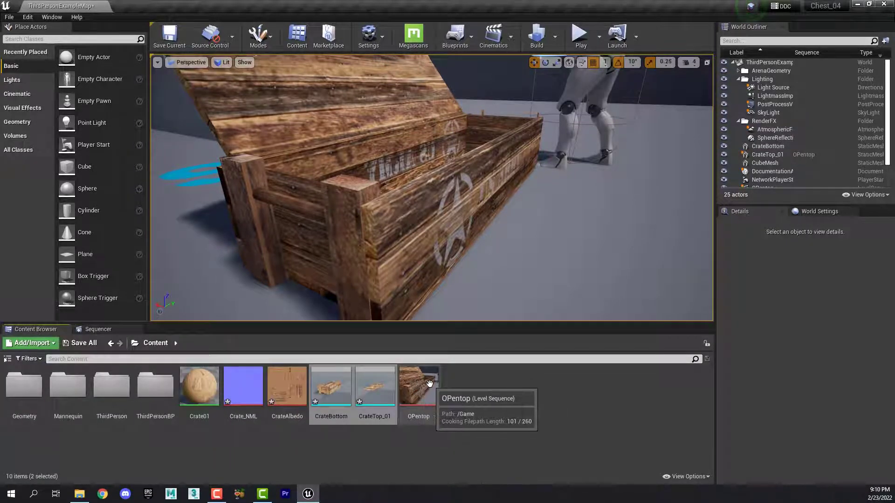
click(98, 329)
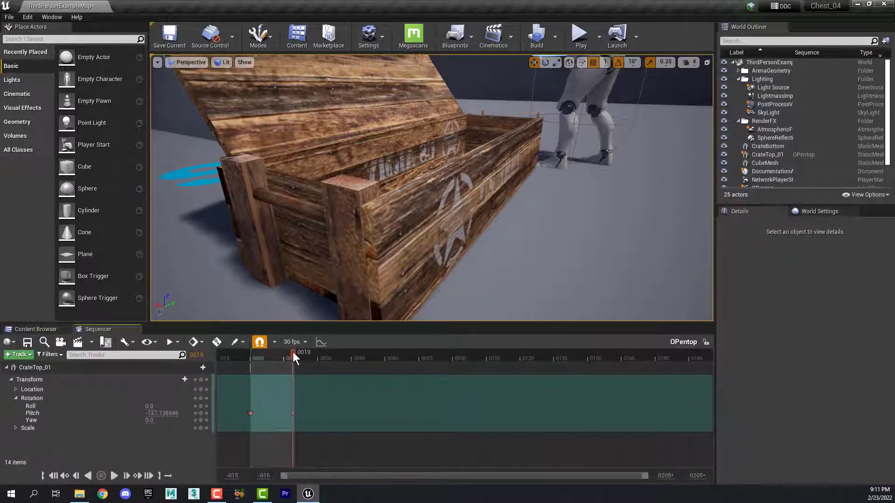
drag(293, 354, 252, 362)
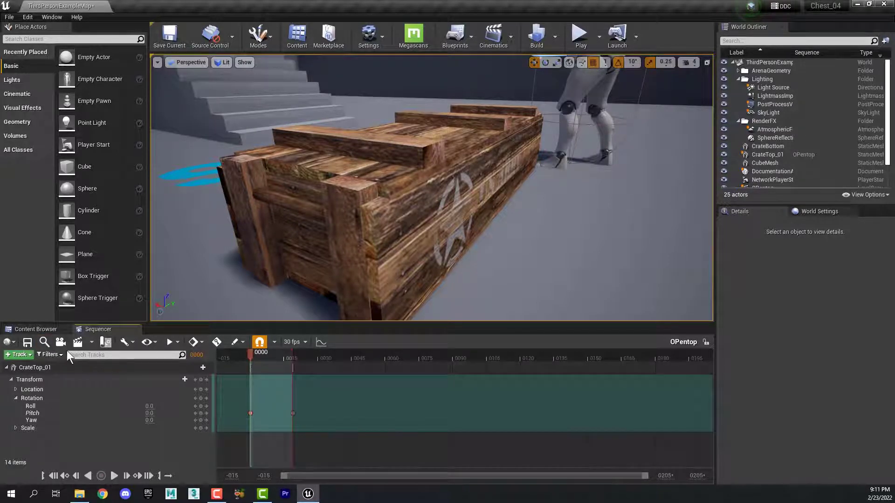
click(35, 328)
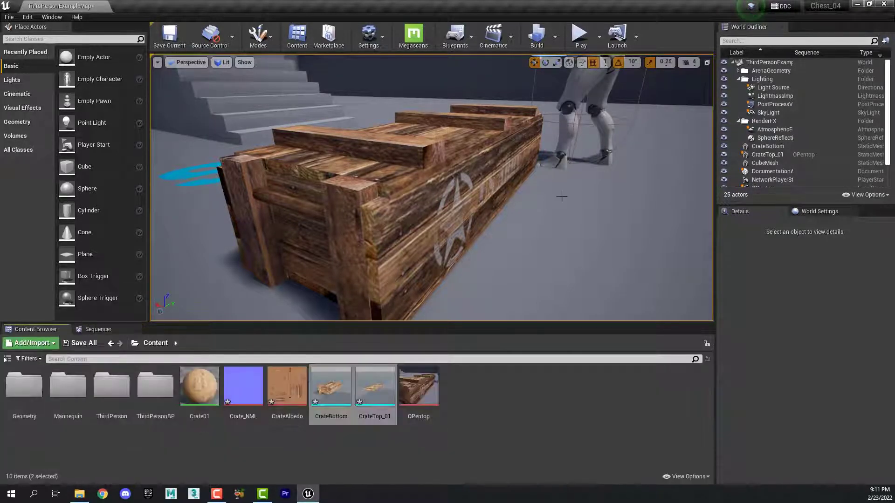
scroll(562, 196, down, 5)
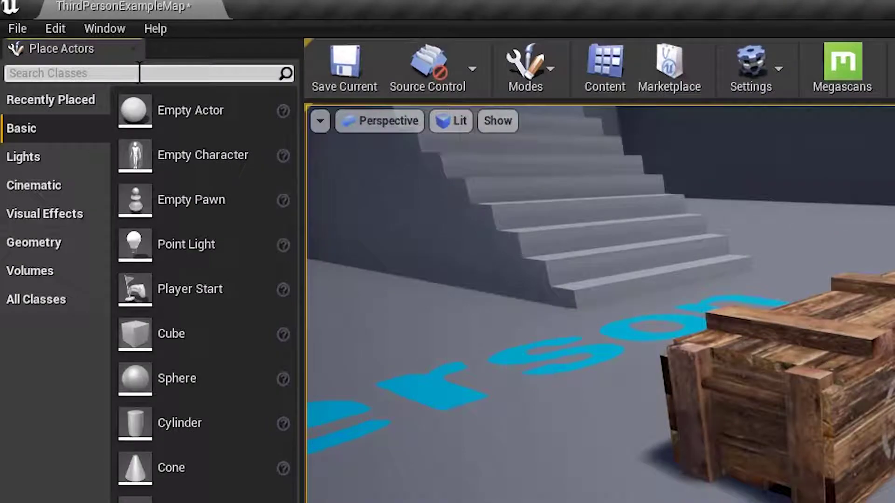
- Place a Trigger Volume on the crate and shift it along Y to location -716, 244, 227
text(Tri)
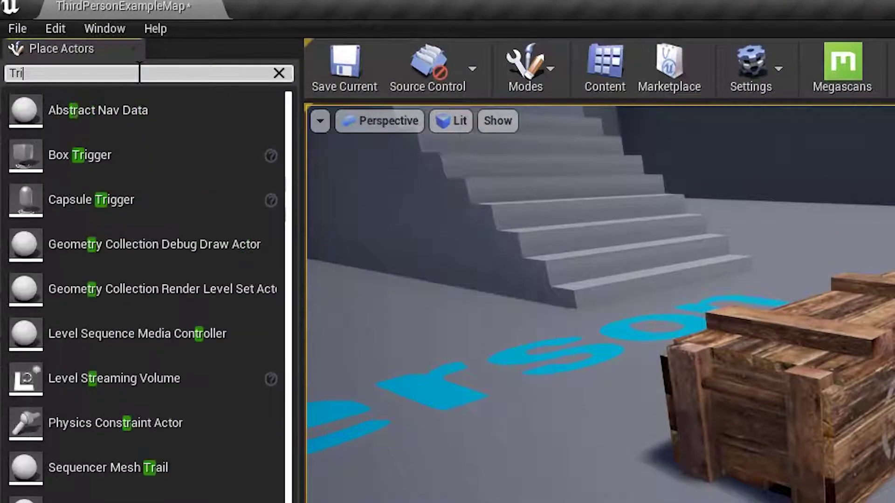
text(gger)
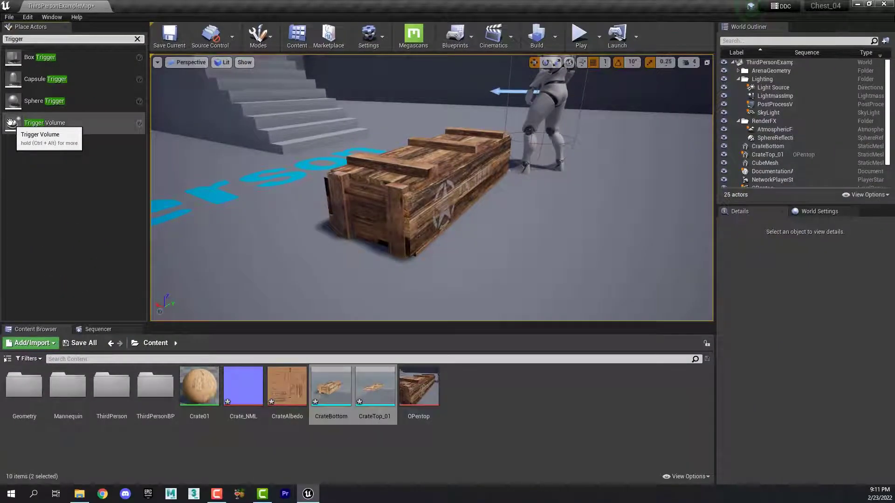
drag(10, 123, 443, 174)
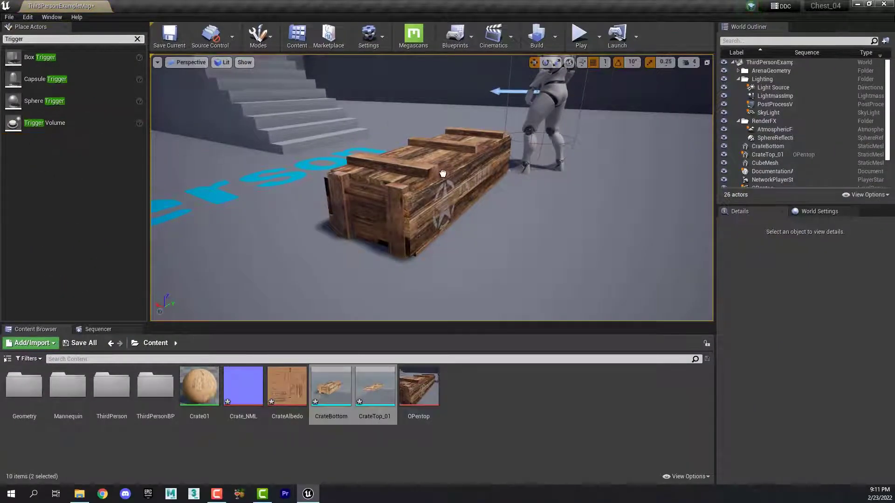
click(418, 165)
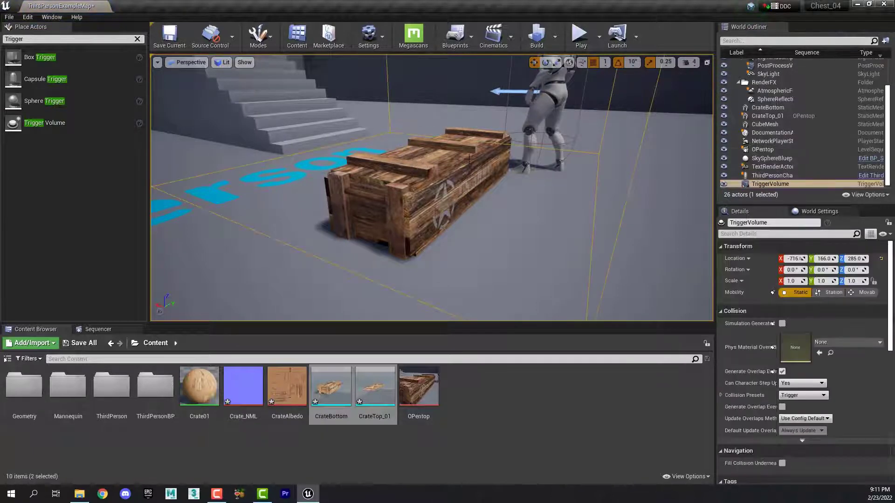
key(f)
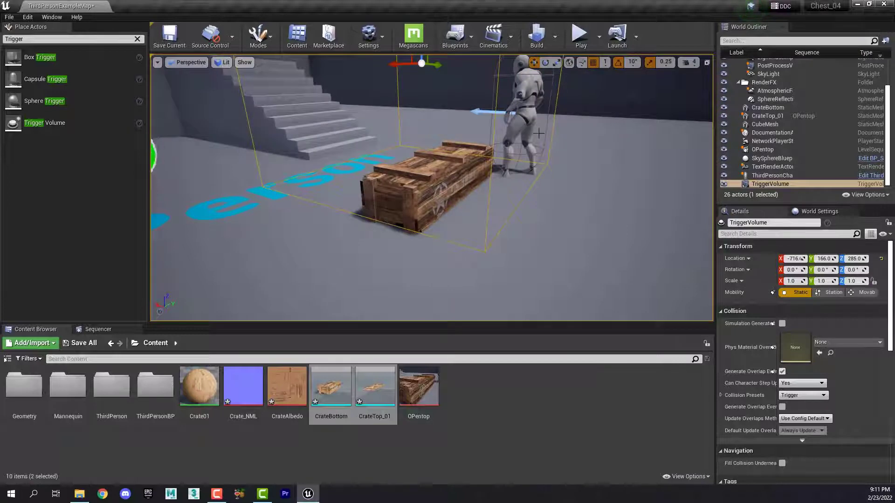
alt+drag(542, 132, 415, 112)
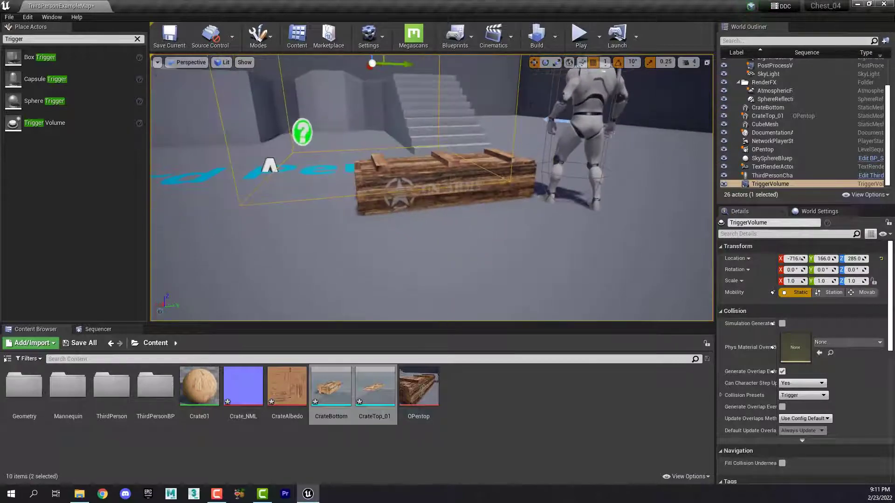
alt+drag(388, 81, 463, 162)
alt+drag(464, 162, 431, 147)
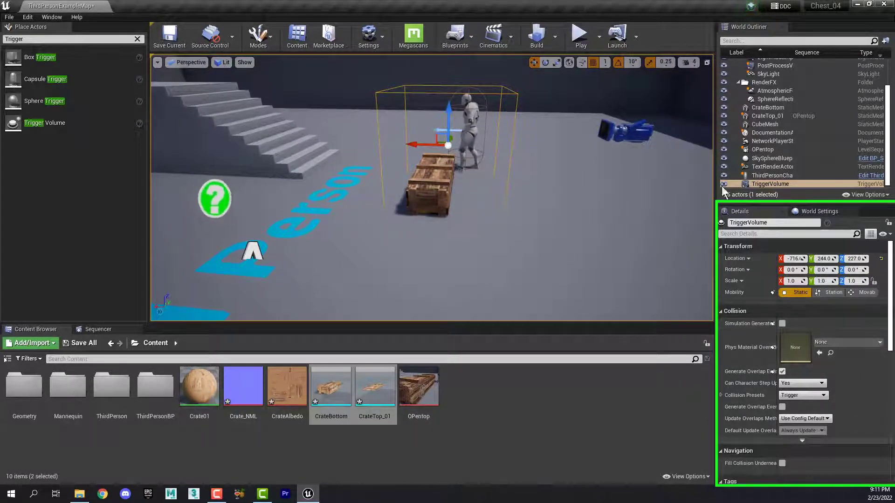
- Shrink the trigger's Box brush X, Y and Z extents in Brush Settings
scroll(749, 340, down, 2)
scroll(749, 346, down, 10)
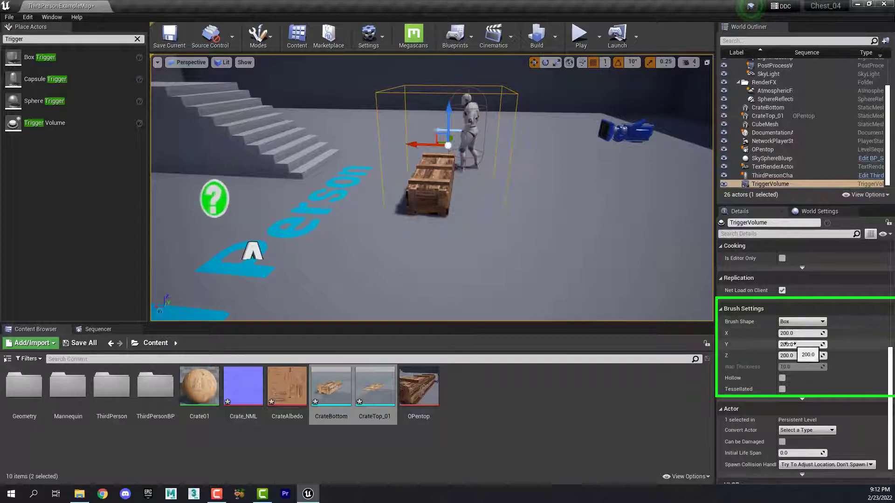
drag(786, 345, 764, 346)
right_drag(431, 186, 457, 173)
mouse_move(800, 345)
mouse_down()
mouse_move(788, 344)
mouse_move(798, 355)
mouse_up()
mouse_move(450, 162)
right_down()
mouse_move(466, 154)
mouse_move(450, 162)
right_up()
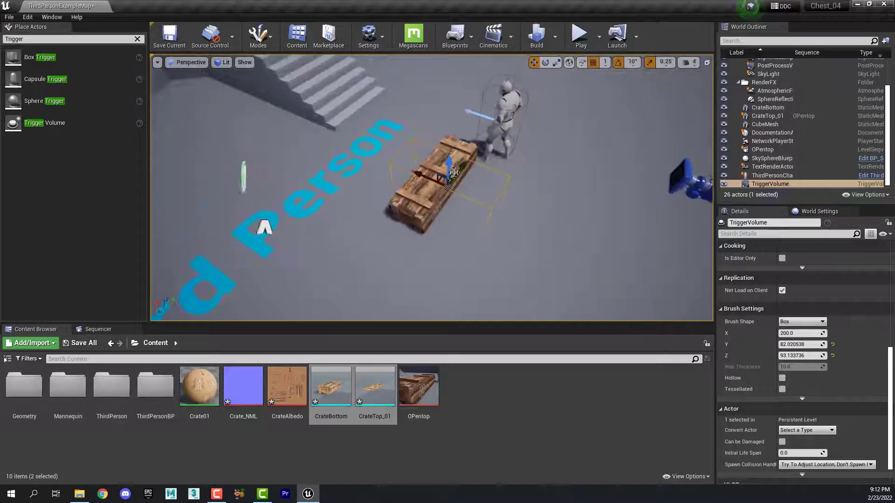
drag(790, 332, 795, 332)
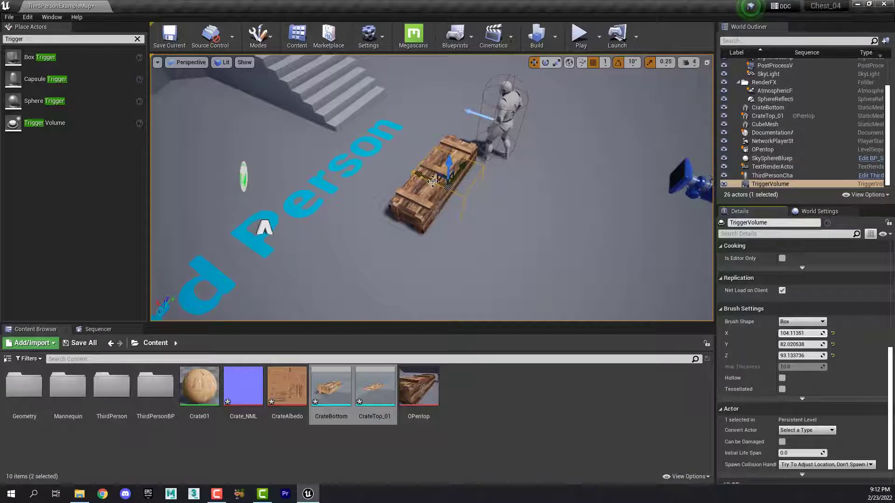
- Move the trigger box along X, undo the accidental duplicate, and reselect the trigger volume
right_drag(433, 181, 575, 204)
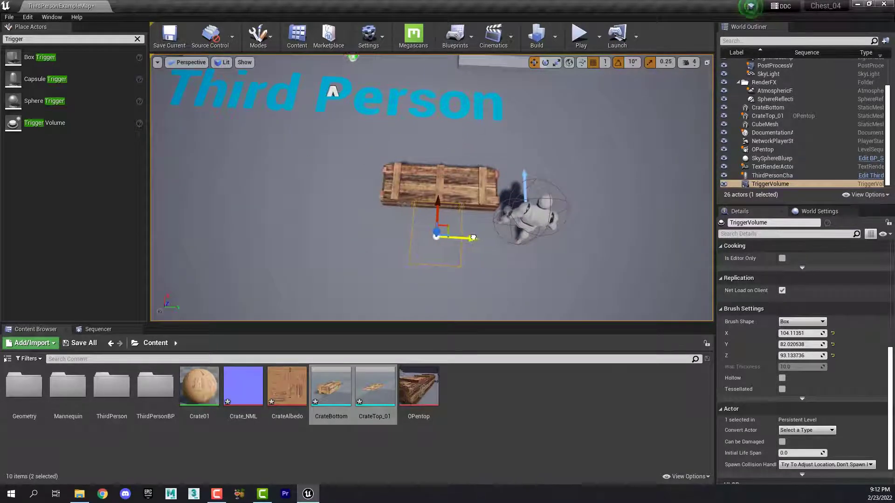
alt+drag(474, 237, 480, 244)
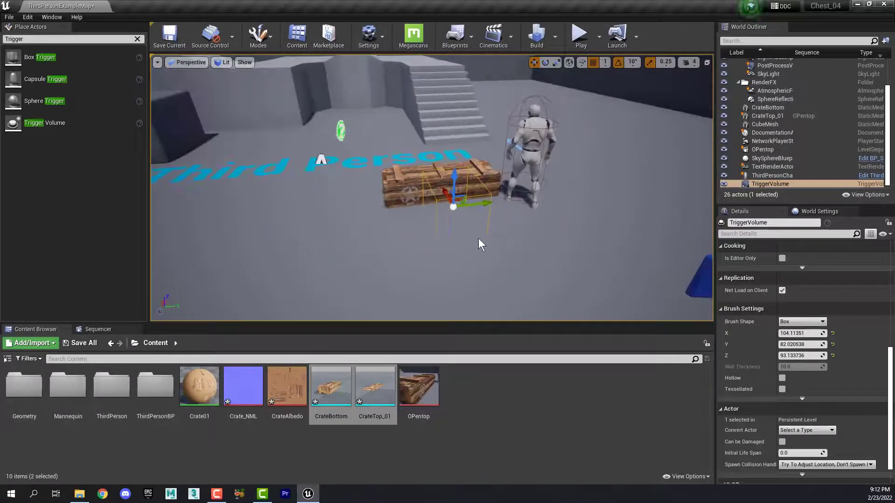
alt+drag(515, 200, 487, 232)
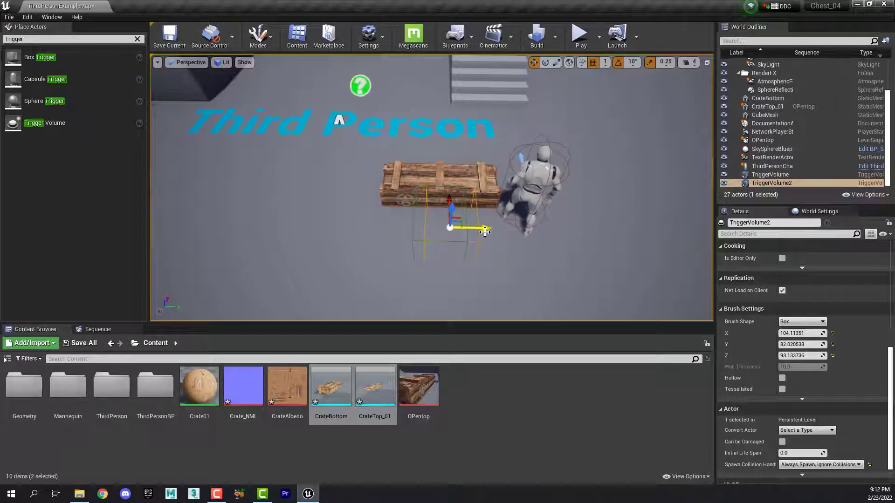
key(ctrl+z)
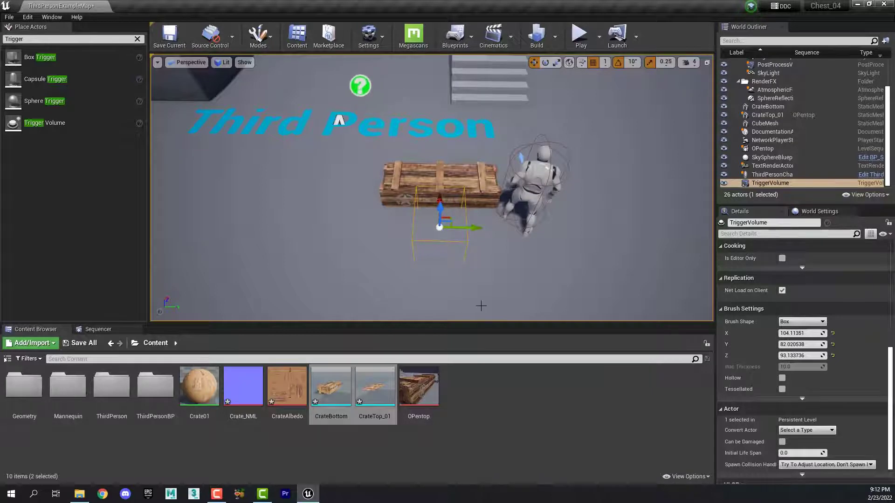
alt+drag(481, 306, 485, 306)
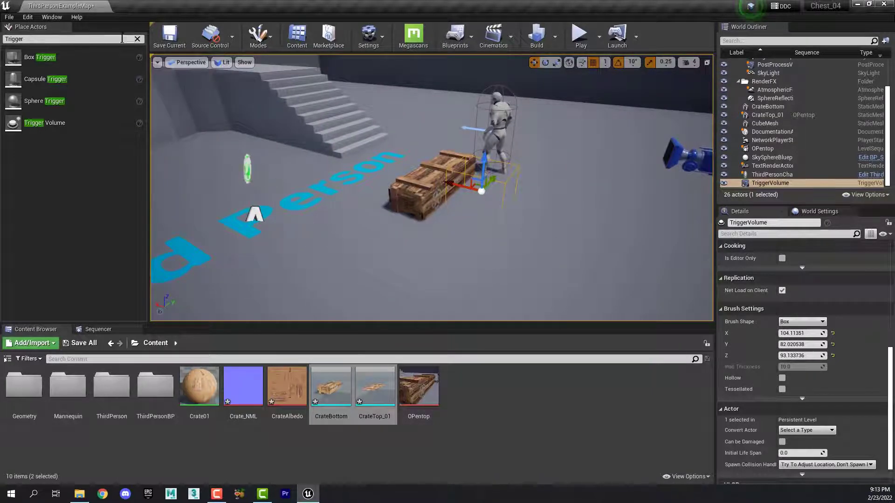
click(137, 40)
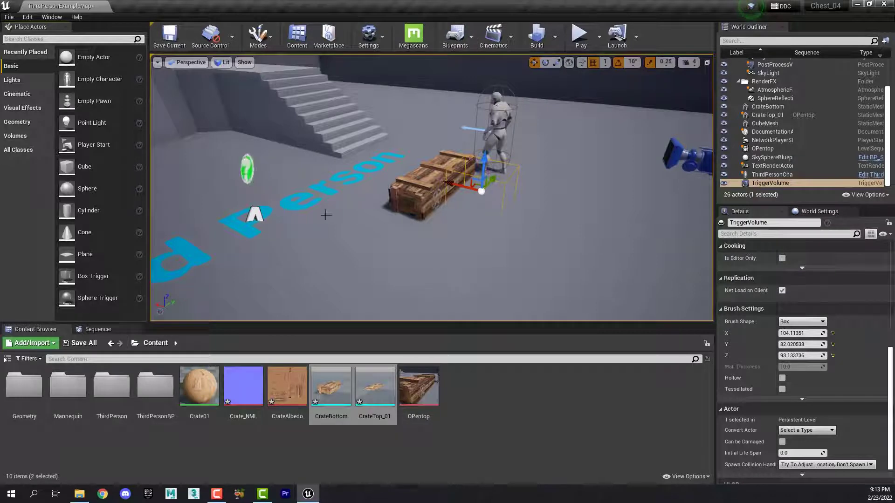
click(583, 117)
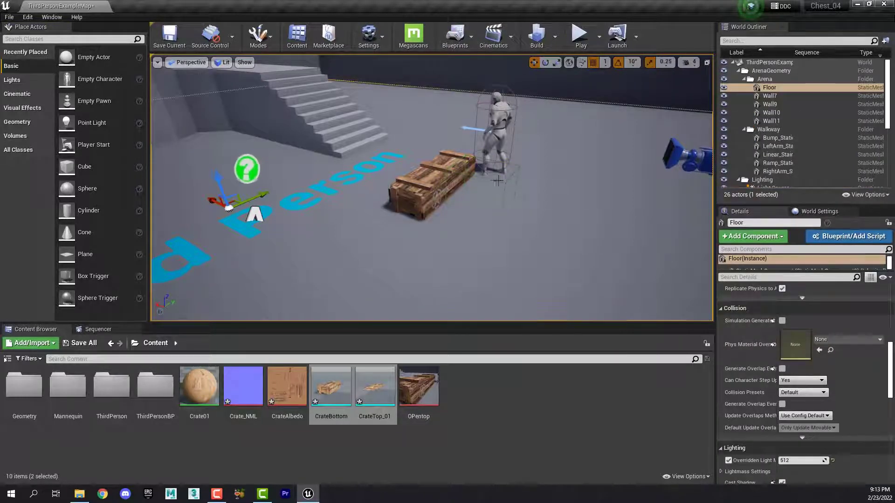
click(497, 181)
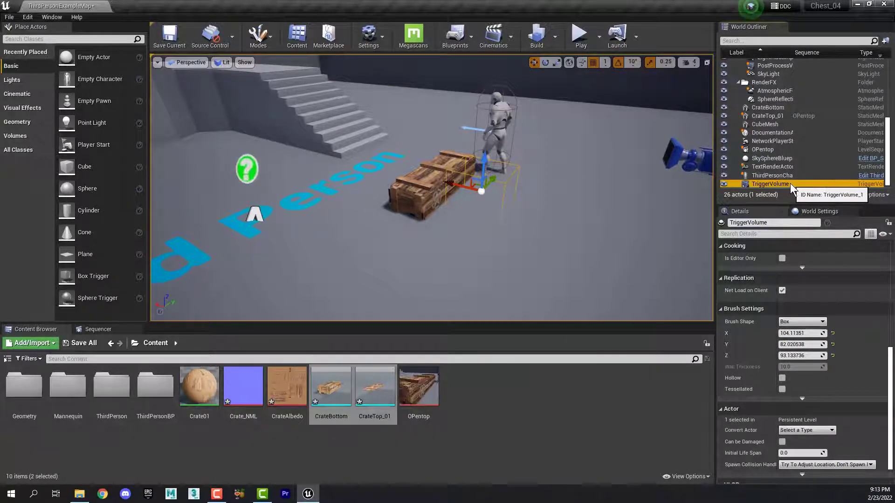
- Open the Level Blueprint editor with the TriggerVolume selected
click(469, 37)
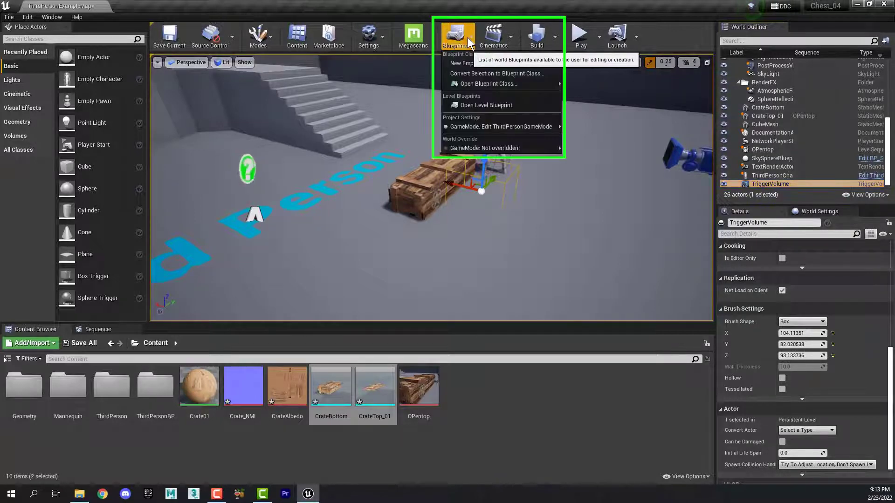
click(511, 105)
drag(442, 91, 441, 63)
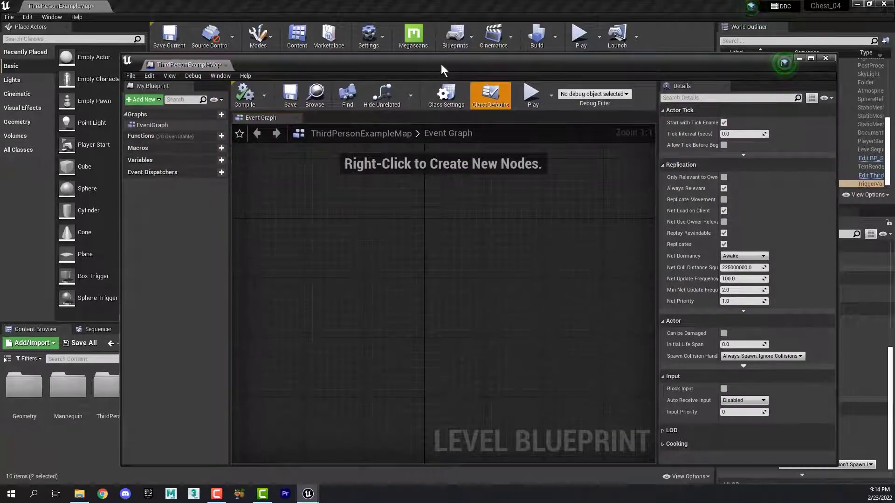
- Add an OnActorBeginOverlap event for Trigger Volume 1 from its Collision events
right_click(351, 195)
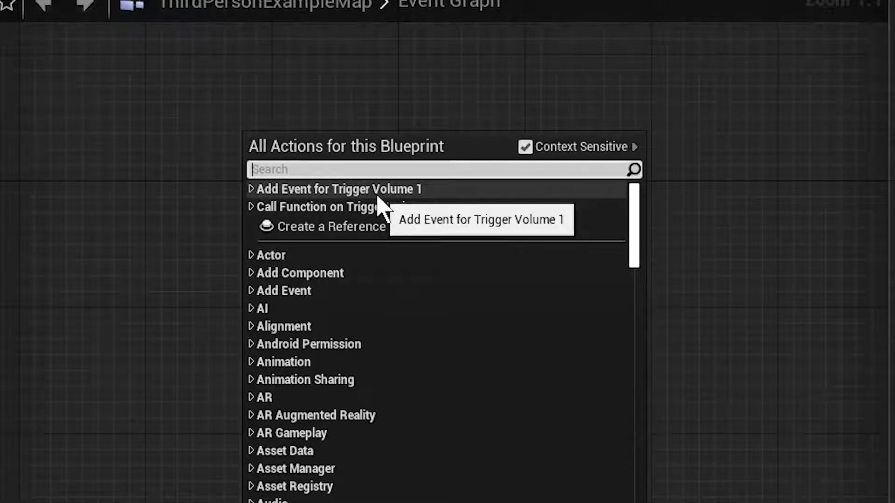
click(253, 189)
click(263, 207)
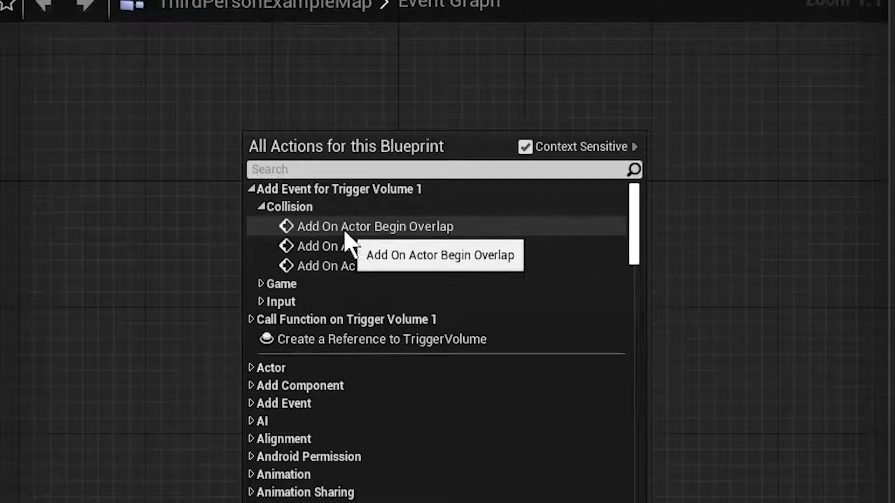
click(289, 226)
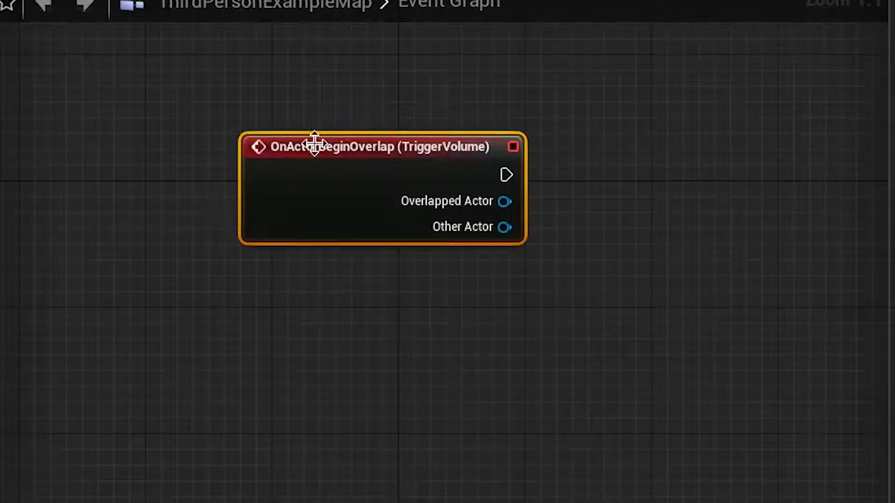
- Add an OnActorEndOverlap event for Trigger Volume 1 and place it below the begin-overlap node
right_click(368, 288)
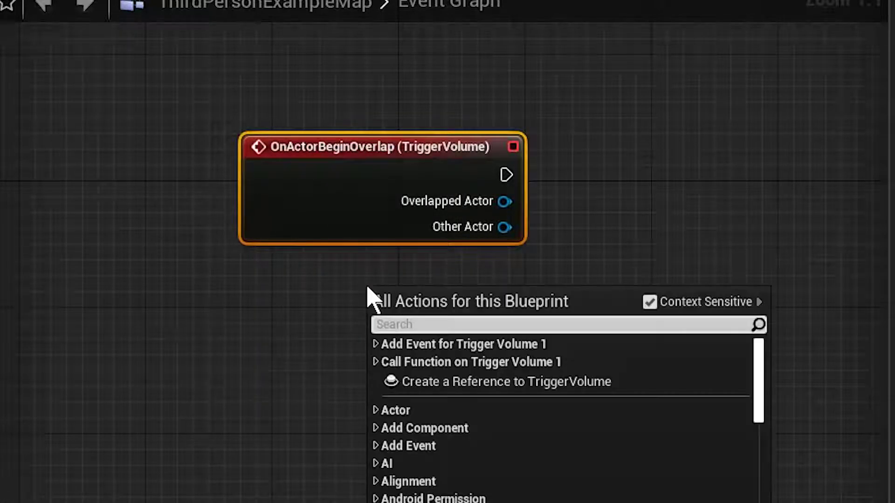
click(376, 345)
click(391, 363)
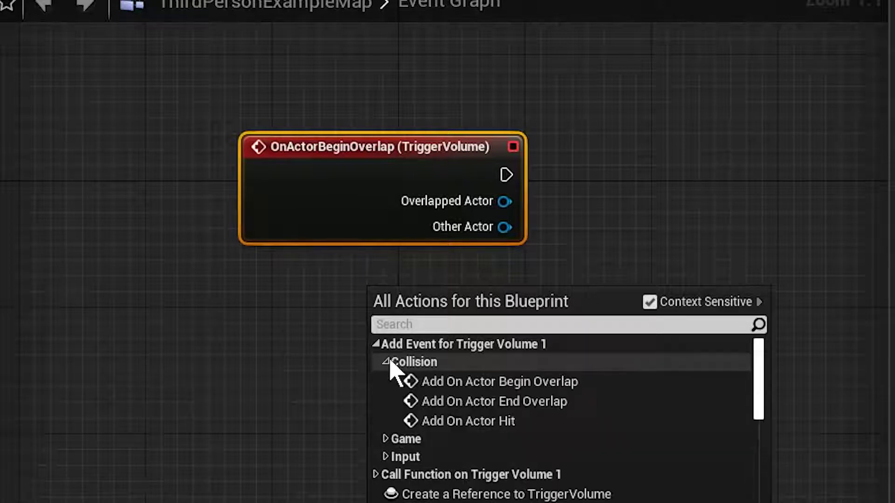
click(469, 403)
click(468, 402)
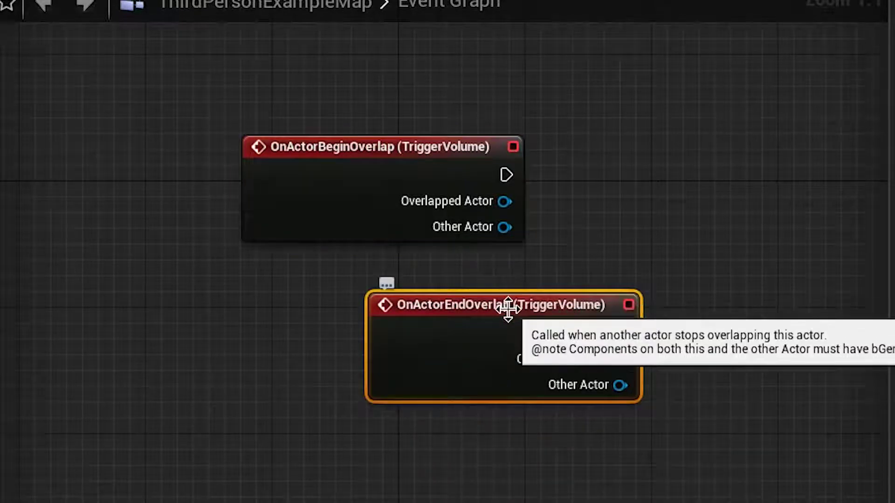
drag(506, 309, 395, 410)
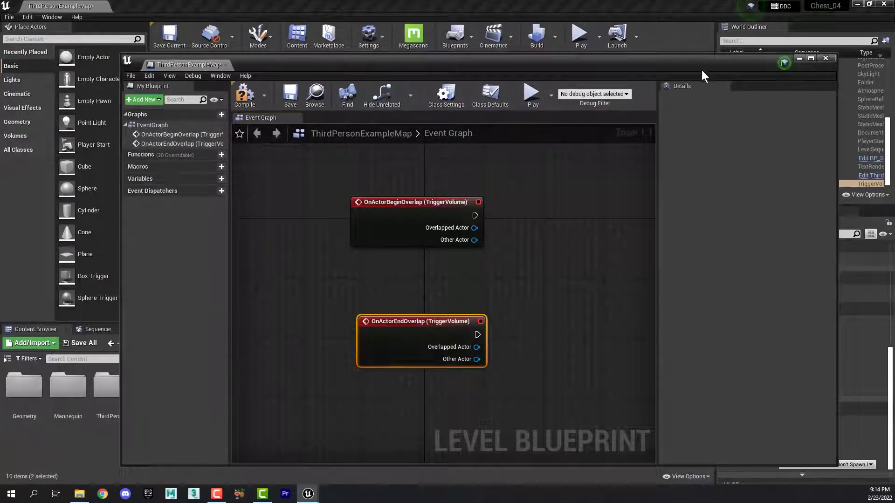
drag(706, 63, 575, 30)
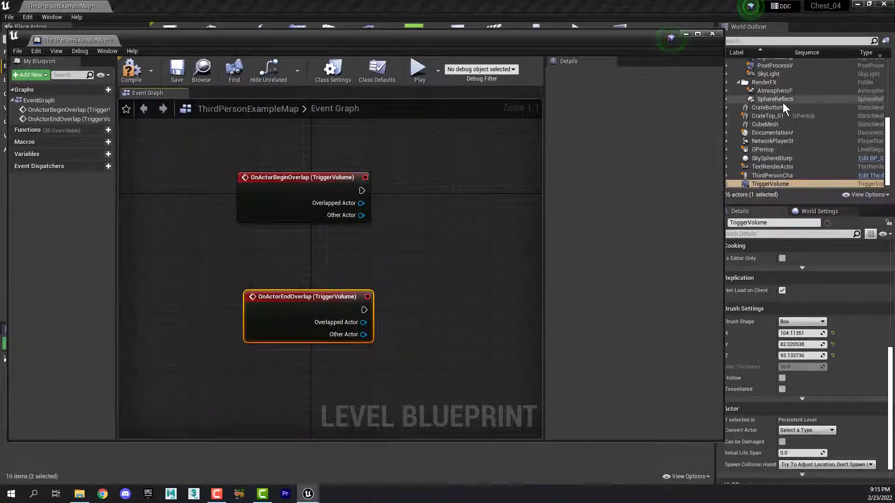
- Add an OPentop level sequence reference to the graph and place it between the overlap events
click(749, 150)
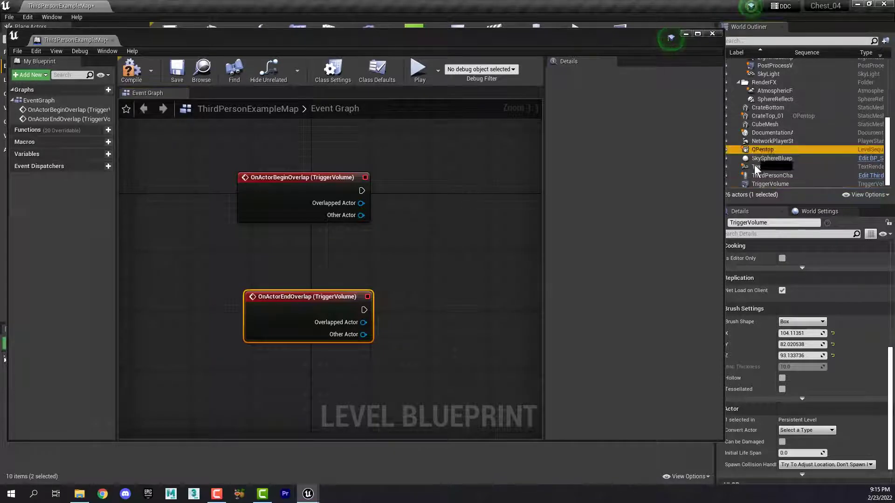
drag(755, 166, 410, 254)
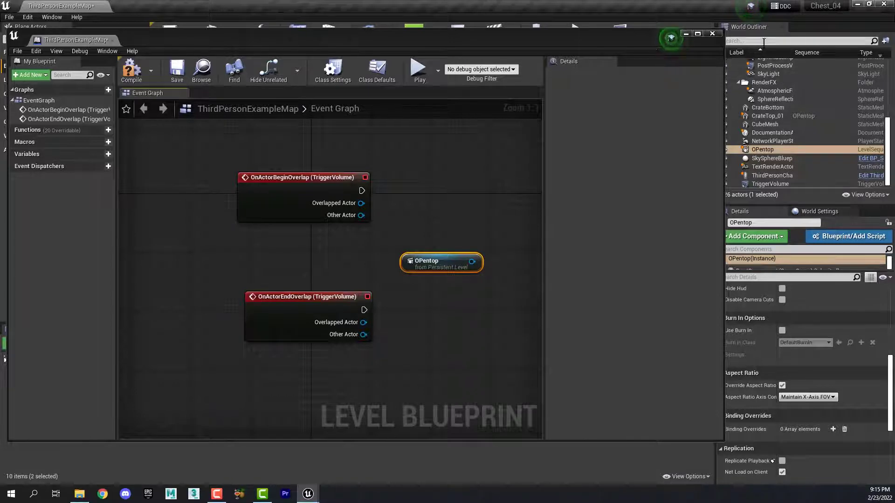
mouse_move(604, 42)
mouse_down()
mouse_move(743, 24)
mouse_move(592, 35)
mouse_up()
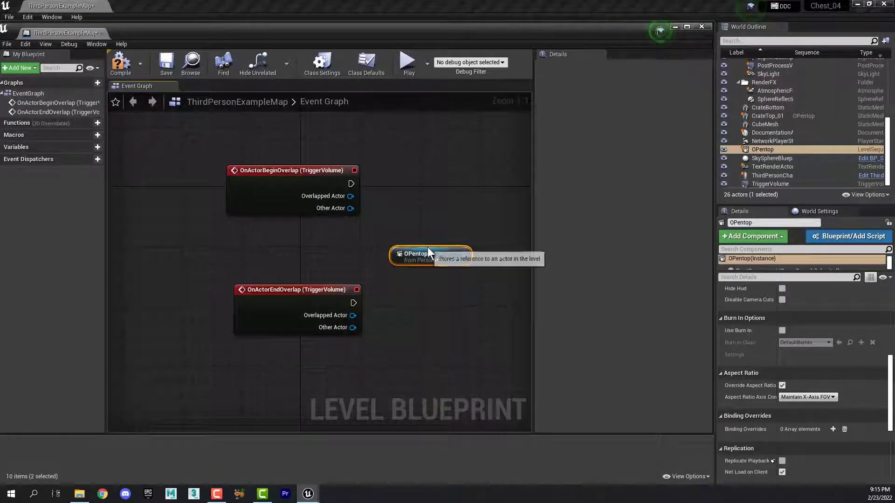
drag(427, 246, 308, 238)
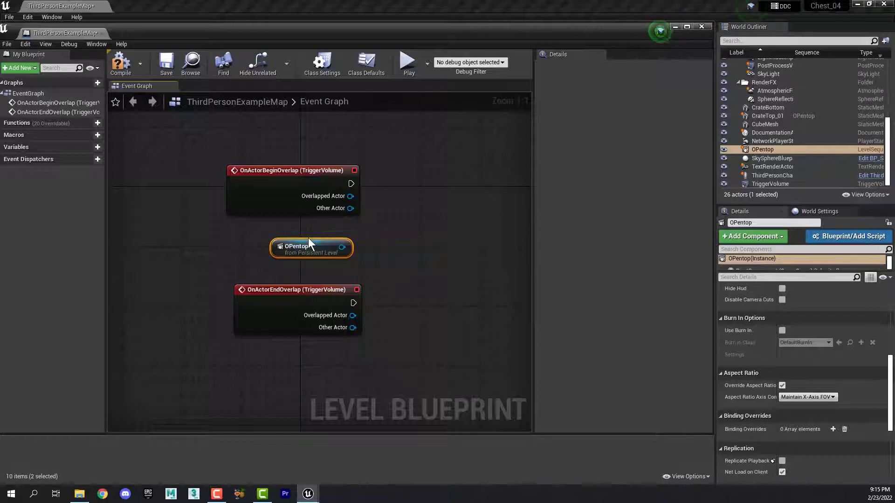
click(332, 222)
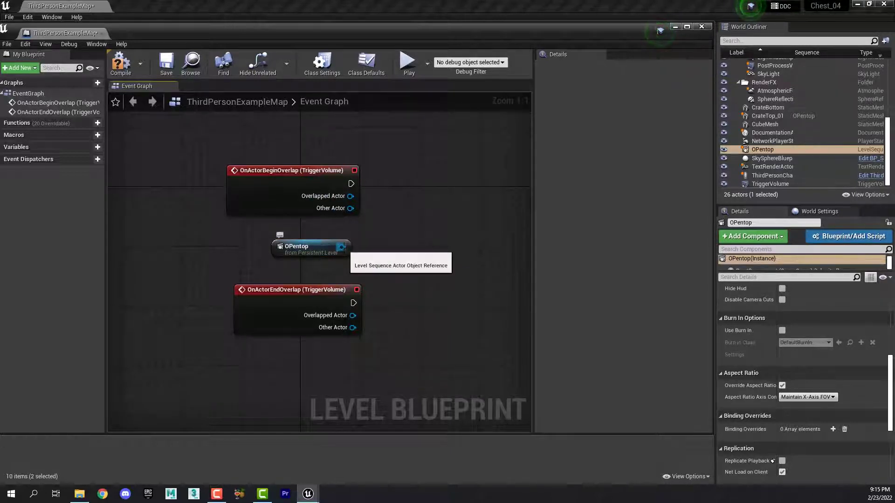
- From the OPentop pin, add a Get Sequence (SequencePlayer) node
drag(342, 247, 389, 226)
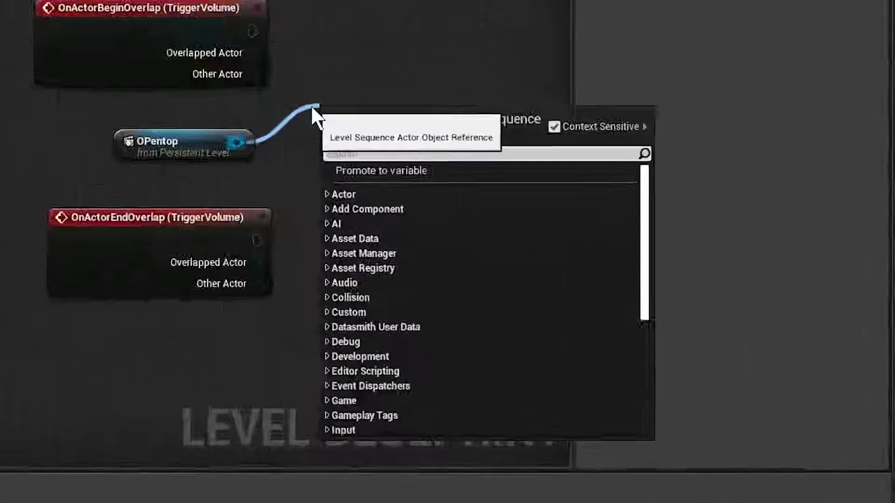
text(Get)
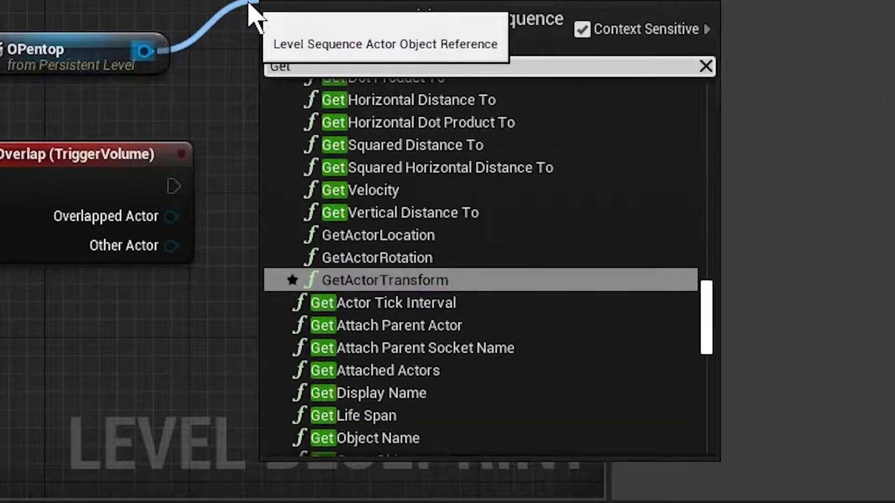
text( Sequen)
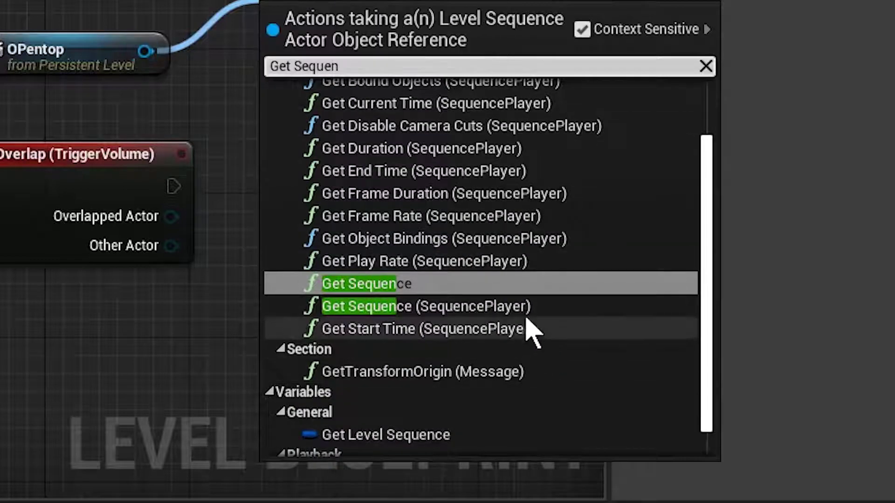
click(552, 308)
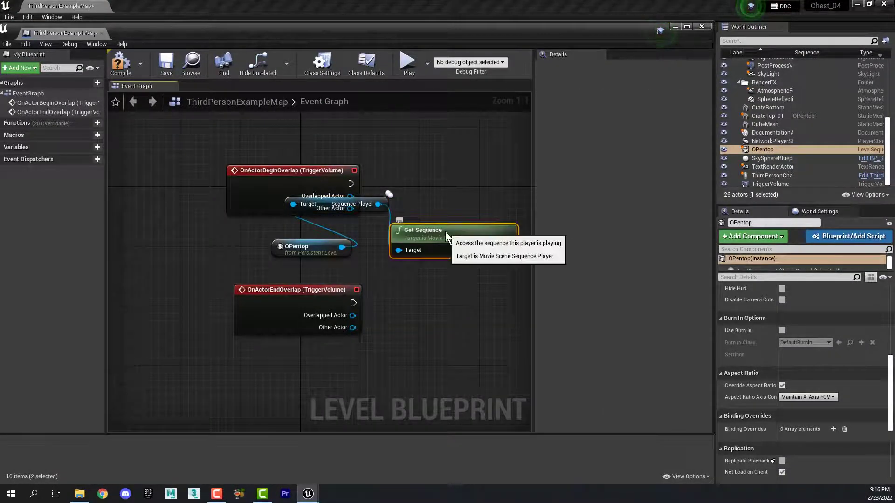
- Delete the Get Sequence node and tidy the overlap event and Sequence Player nodes
key(Delete)
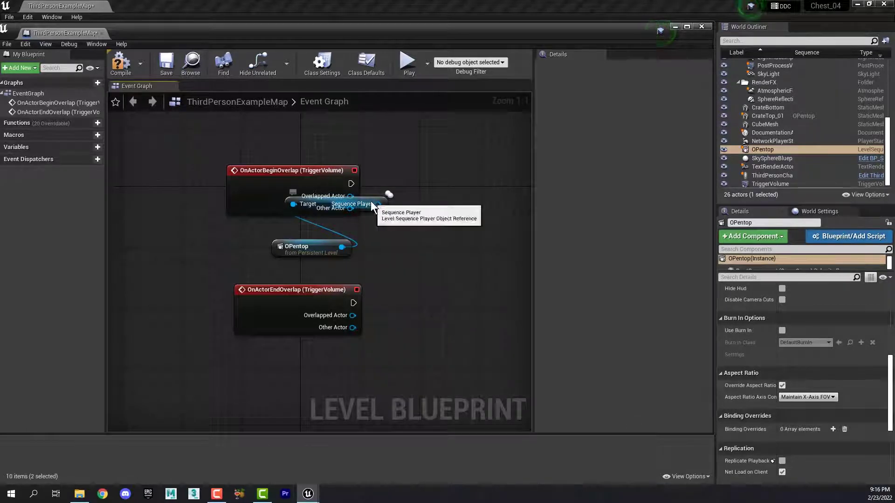
drag(328, 205, 409, 248)
drag(294, 152, 293, 175)
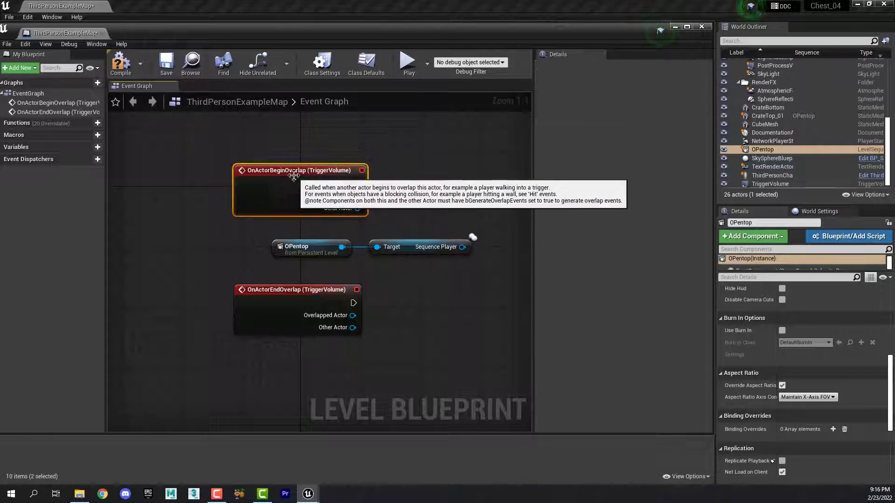
right_drag(443, 197, 361, 201)
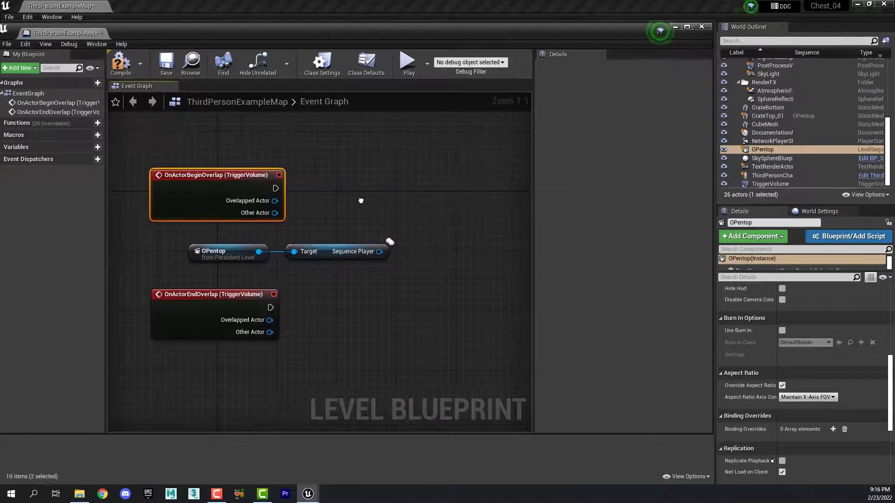
- Add a Play node targeting the OPentop Sequence Player
drag(382, 255, 409, 253)
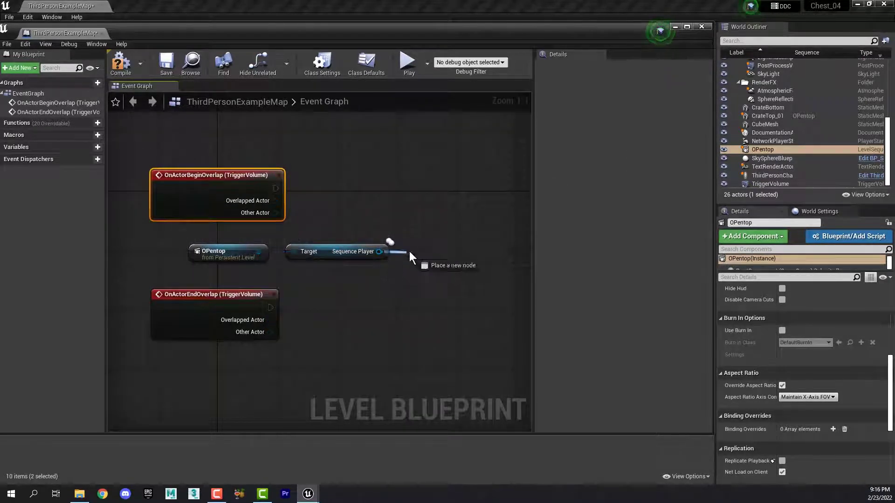
drag(427, 208, 427, 208)
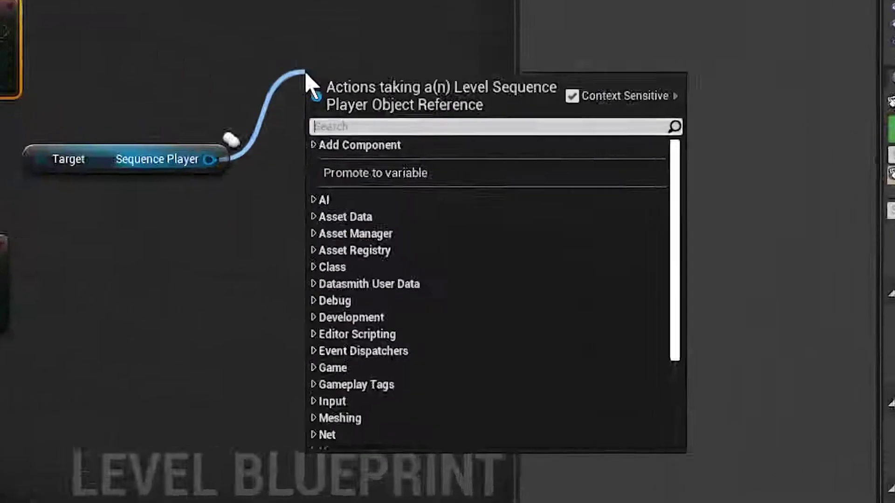
text(Play)
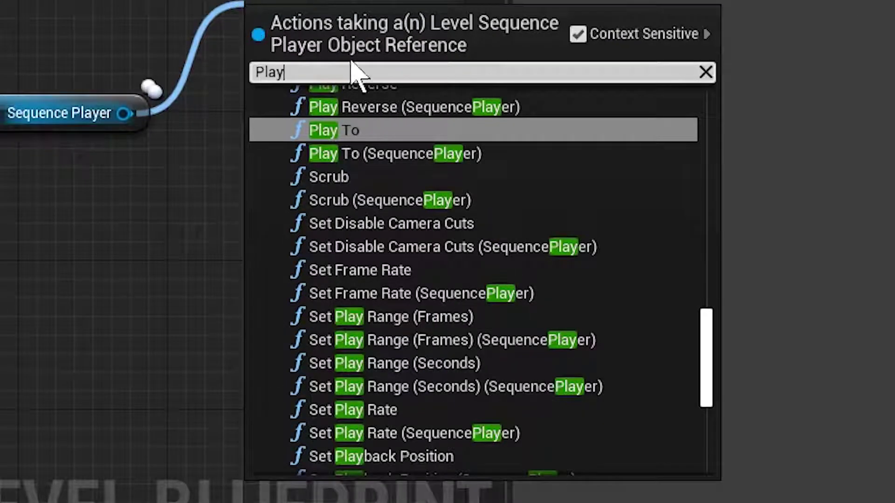
drag(710, 356, 712, 325)
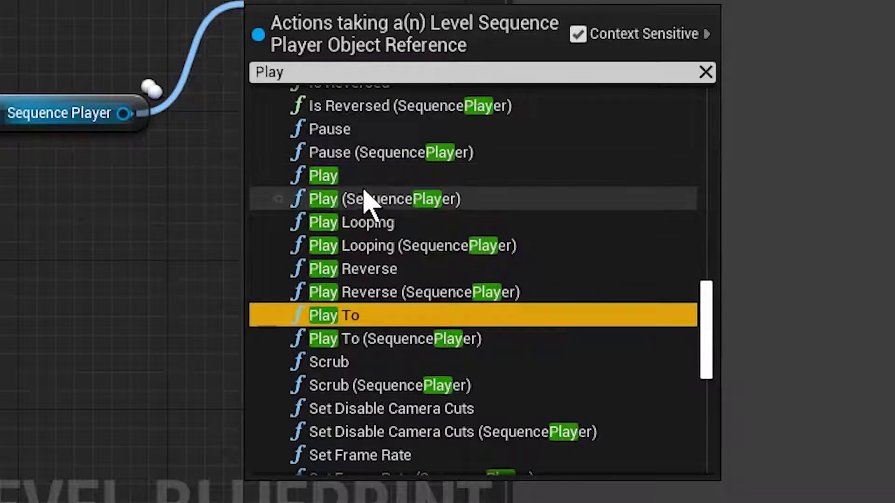
click(334, 183)
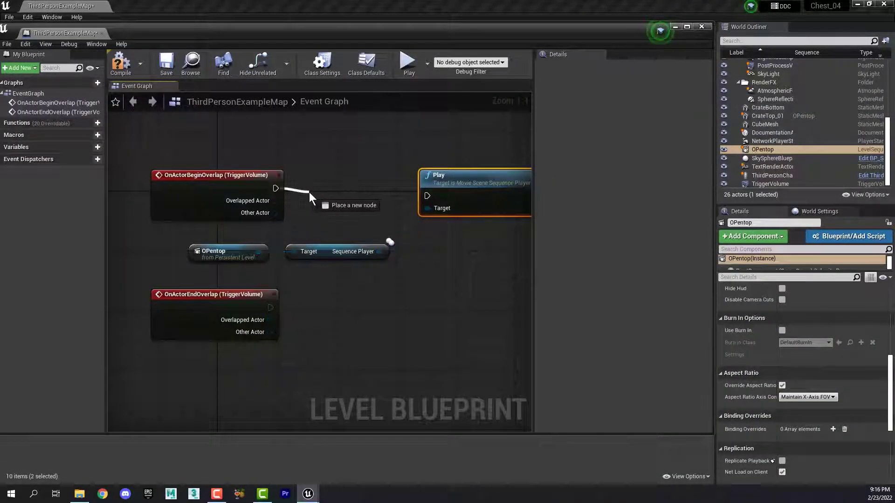
- Connect BeginOverlap to Play, and add a Play Reverse node from the Sequence Player
drag(423, 195, 426, 196)
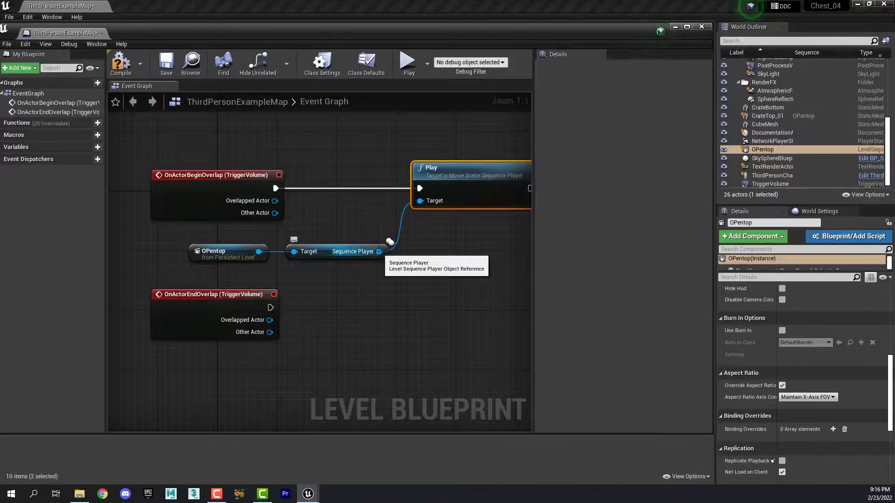
ctrl+drag(379, 252, 436, 314)
text(Play)
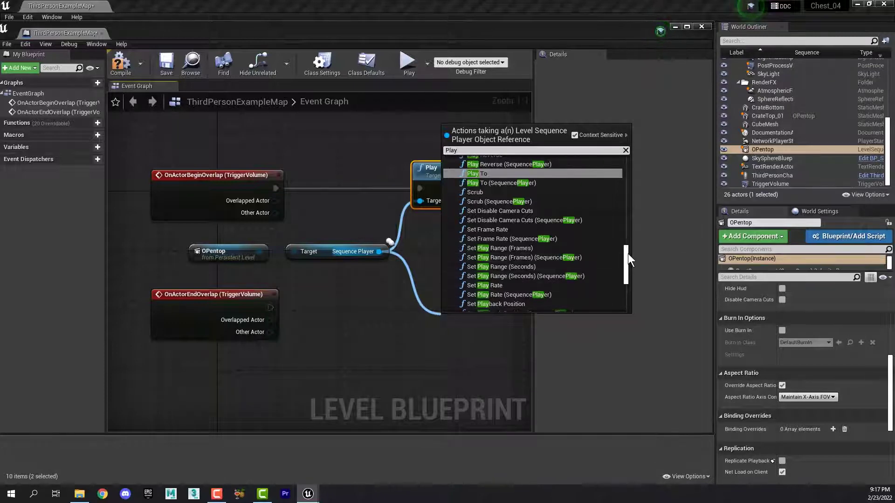
drag(627, 264, 628, 257)
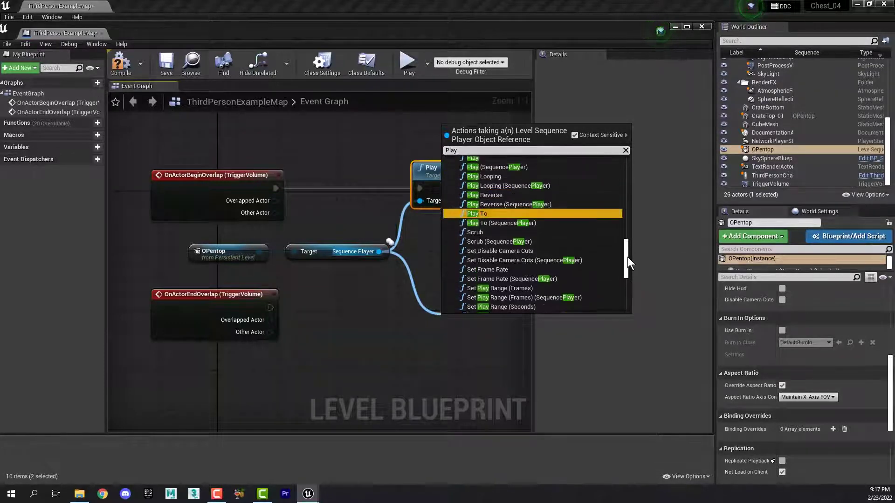
click(497, 199)
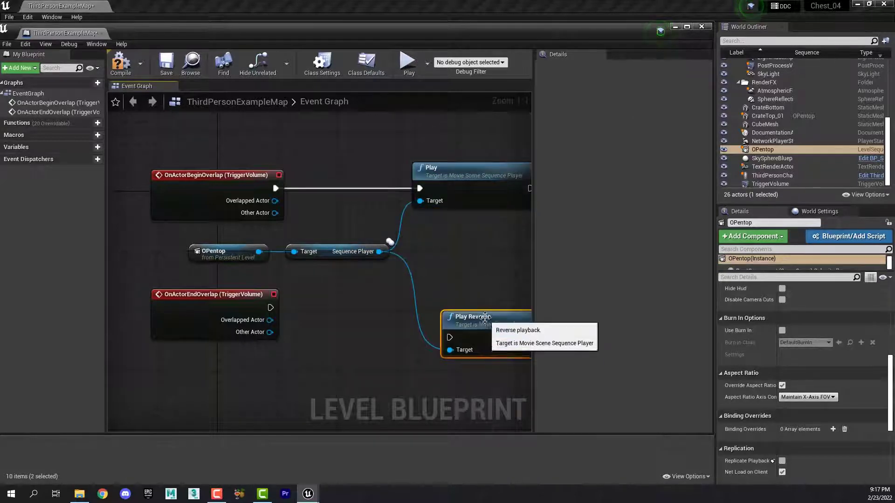
- Wire EndOverlap to Play Reverse placed below Play, then compile the blueprint and save the map
drag(474, 318, 474, 275)
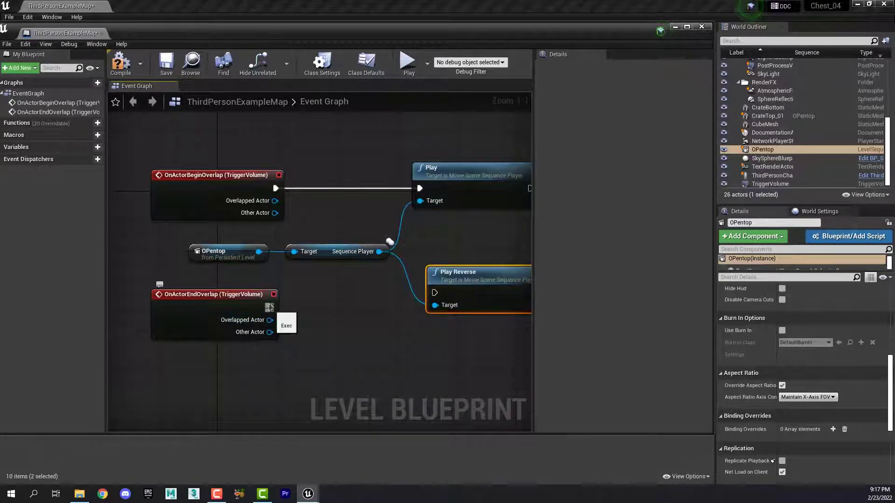
drag(270, 307, 452, 290)
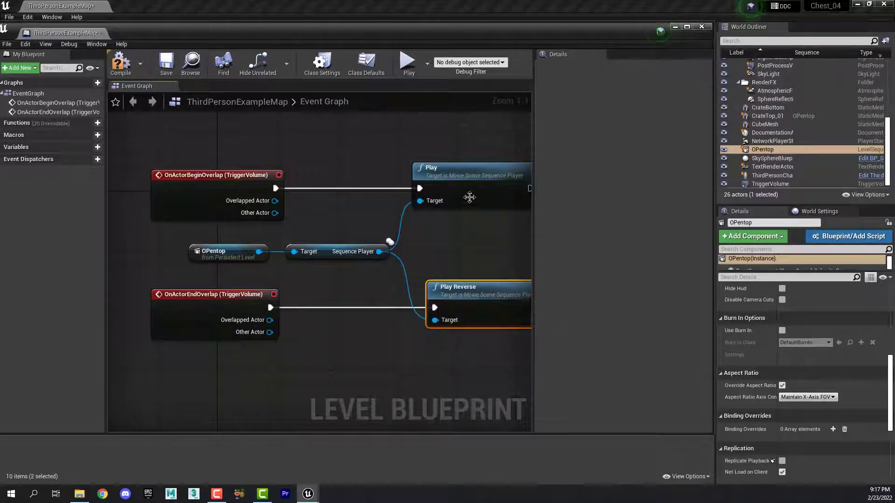
click(117, 65)
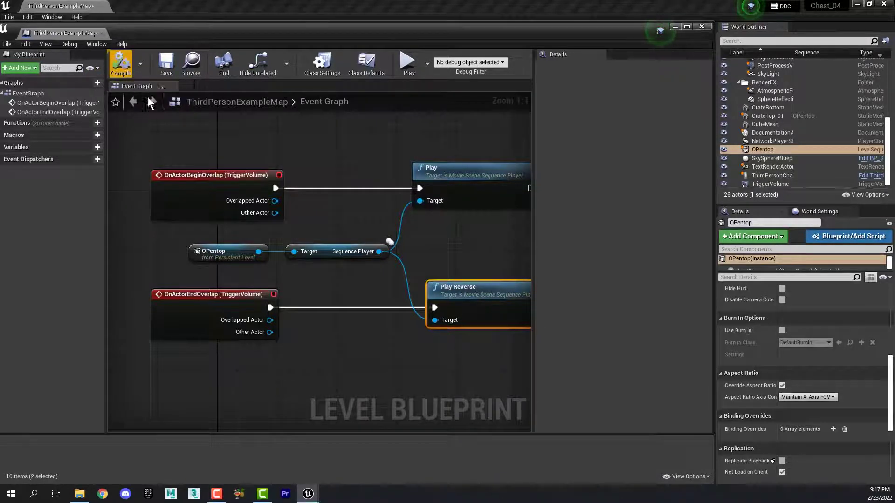
click(165, 63)
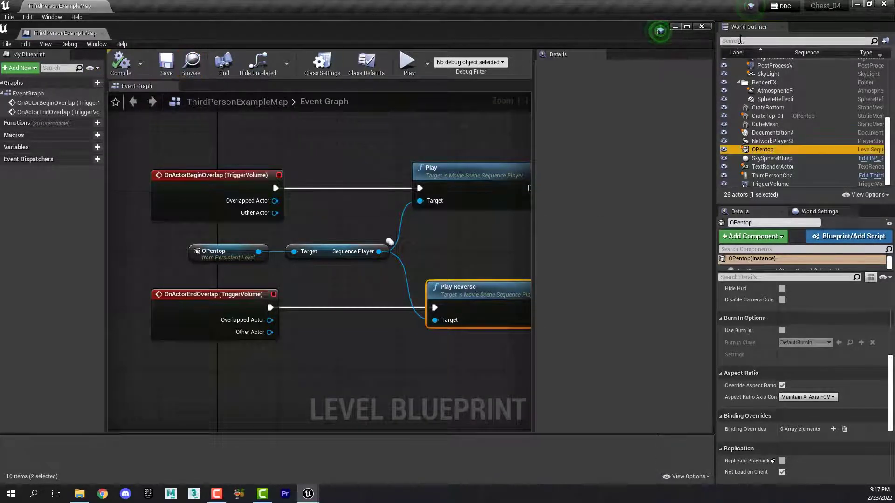
- Close the Level Blueprint and play-test the level by walking the character up to the crate
click(702, 27)
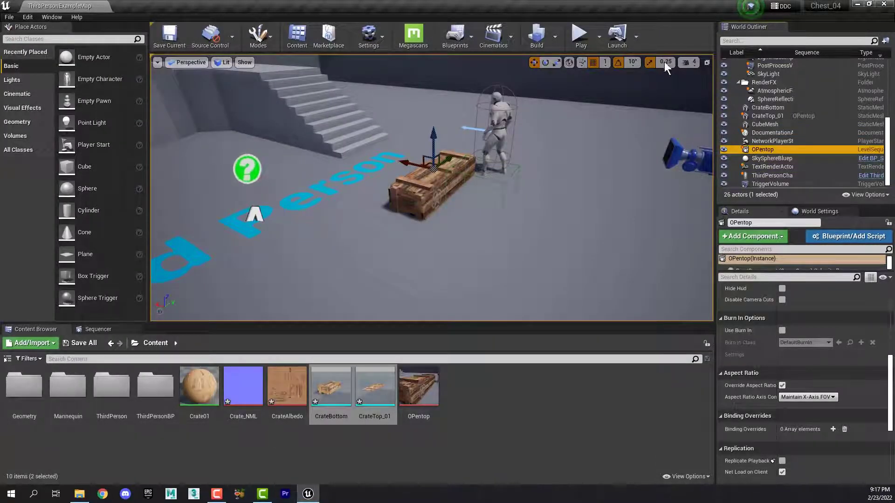
click(588, 30)
click(549, 179)
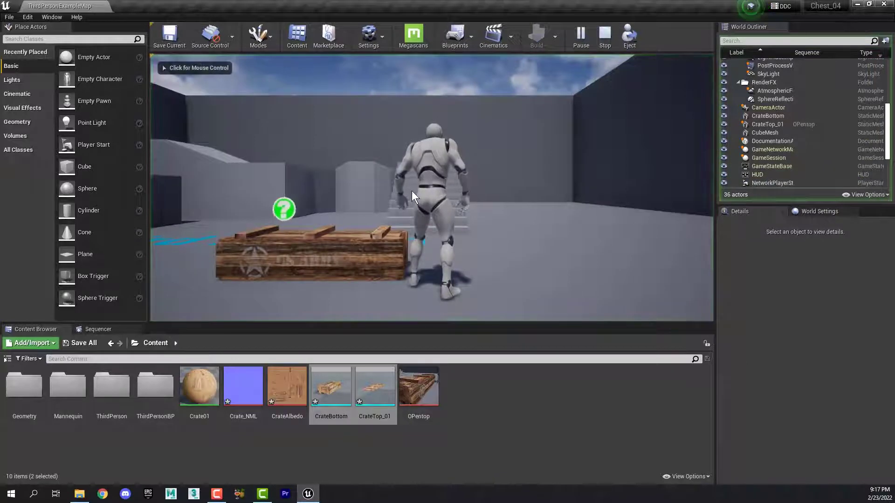
key(w)
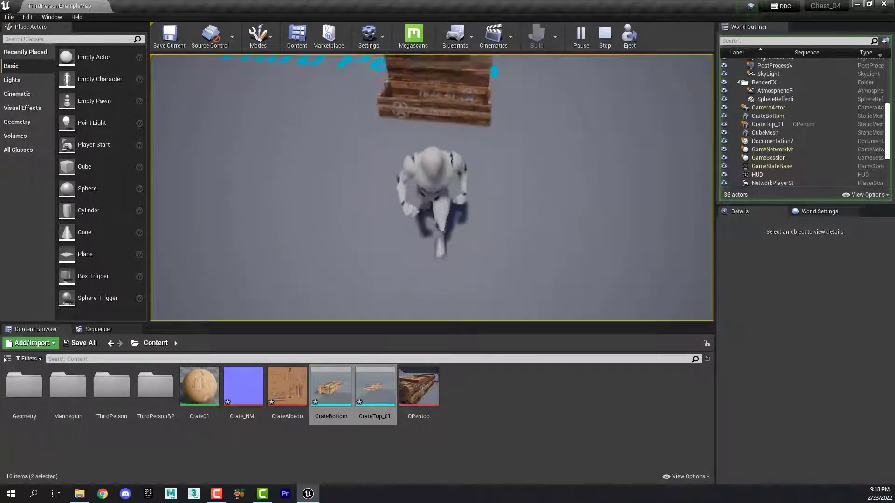
- Stop the test session and reopen the Level Blueprint, framing the overlap, Play and Play Reverse nodes
key(Escape)
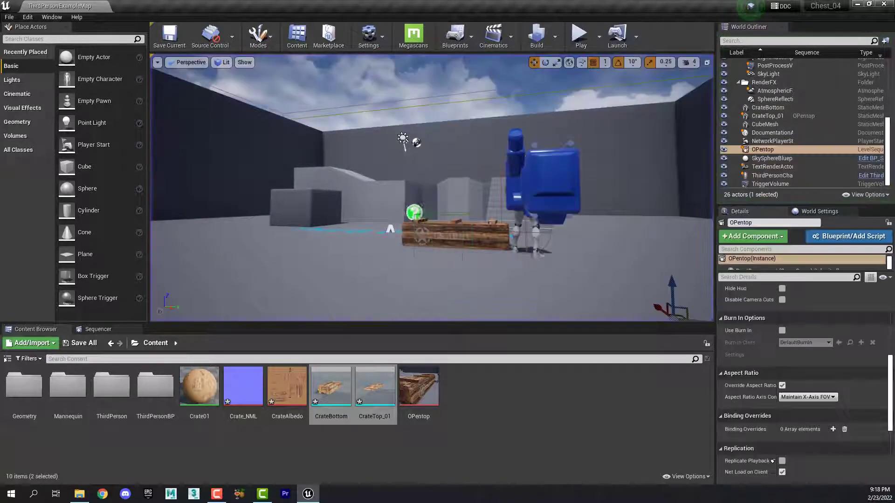
click(462, 33)
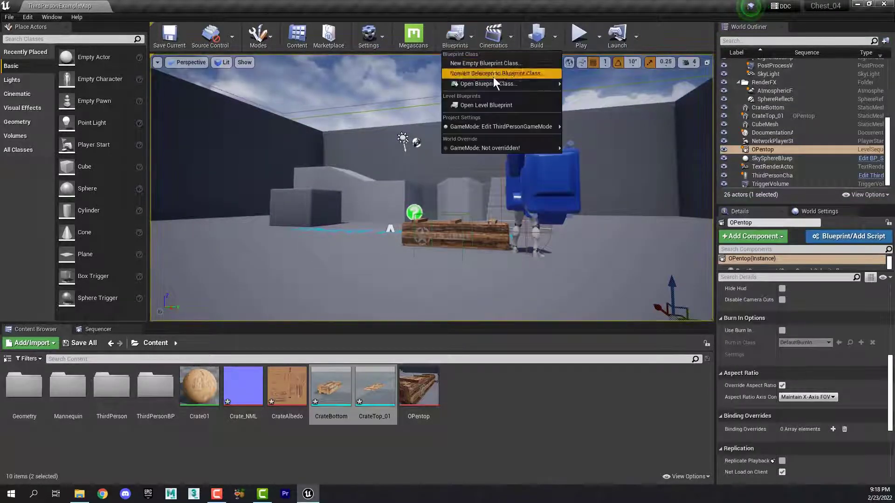
click(494, 101)
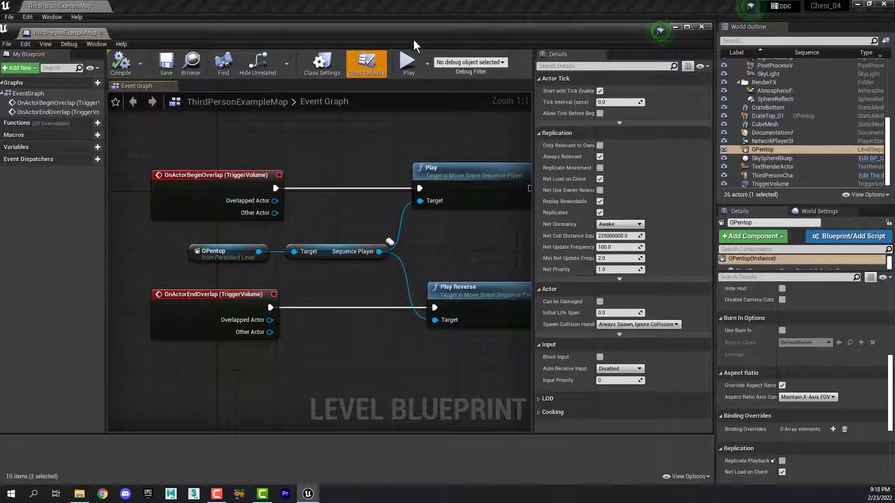
drag(410, 34, 433, 34)
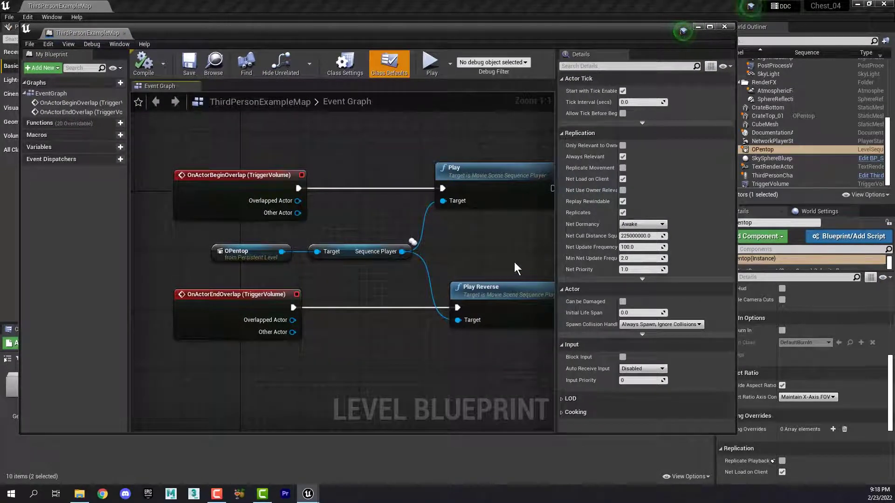
scroll(506, 242, down, 2)
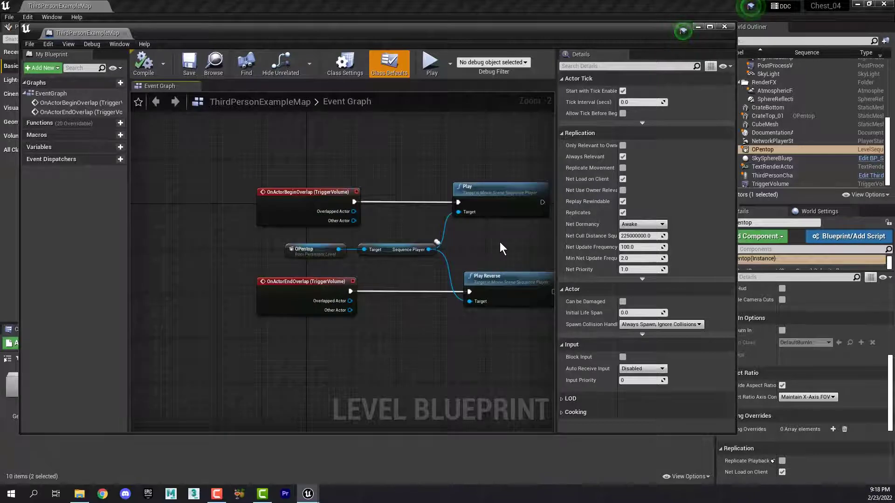
right_drag(500, 242, 430, 243)
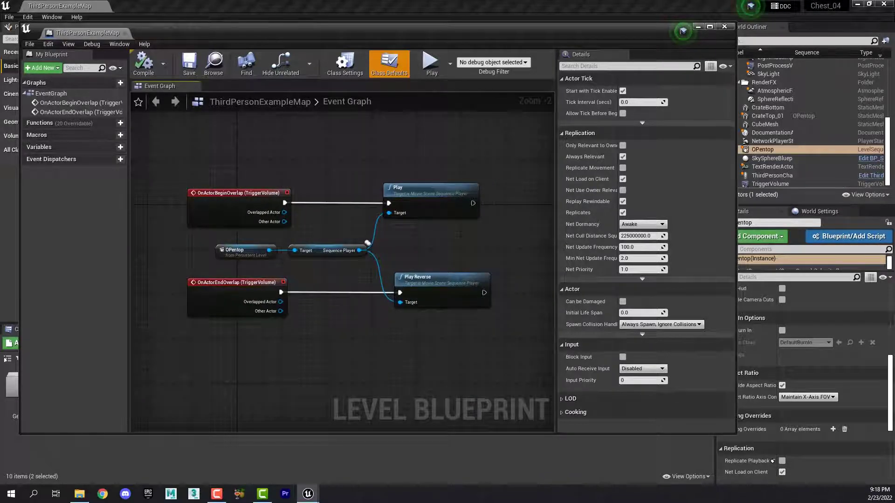